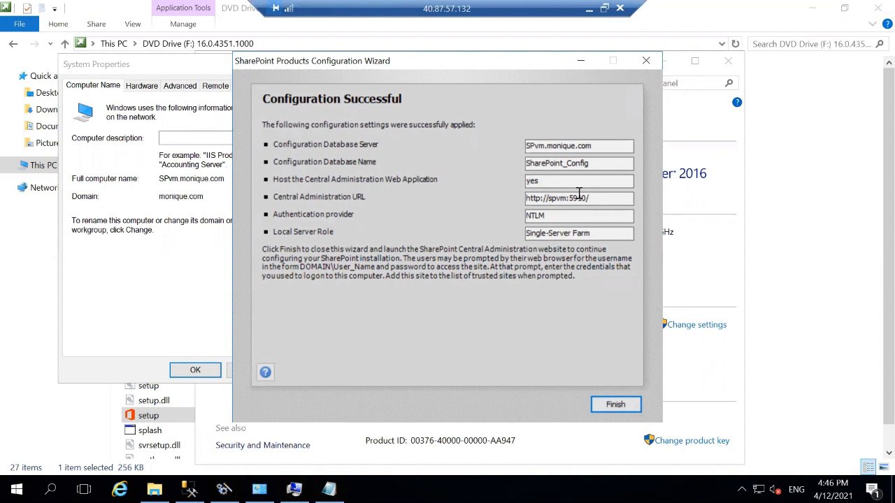
Step: Copy the Central Administration URL from the configuration summary and finish the SharePoint Products Configuration Wizard
{"action": "left_click_drag", "start_coordinate": [581, 198], "coordinate": [536, 198]}
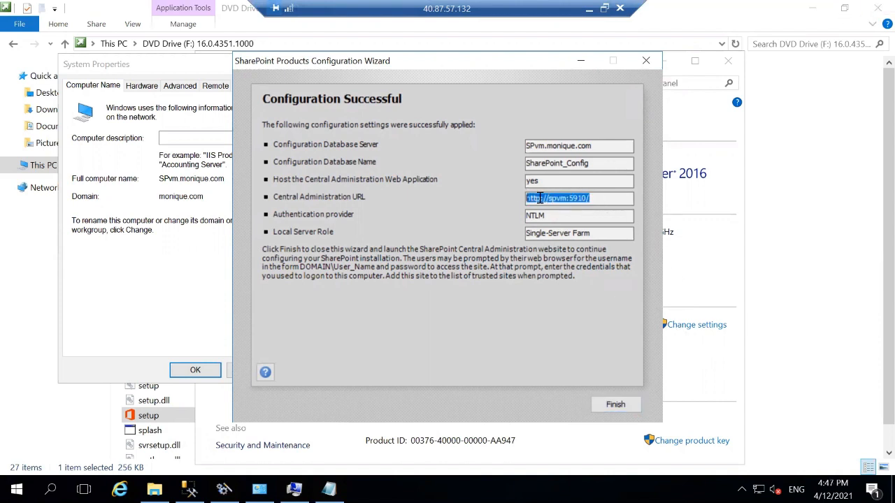
{"action": "right_click", "coordinate": [537, 197]}
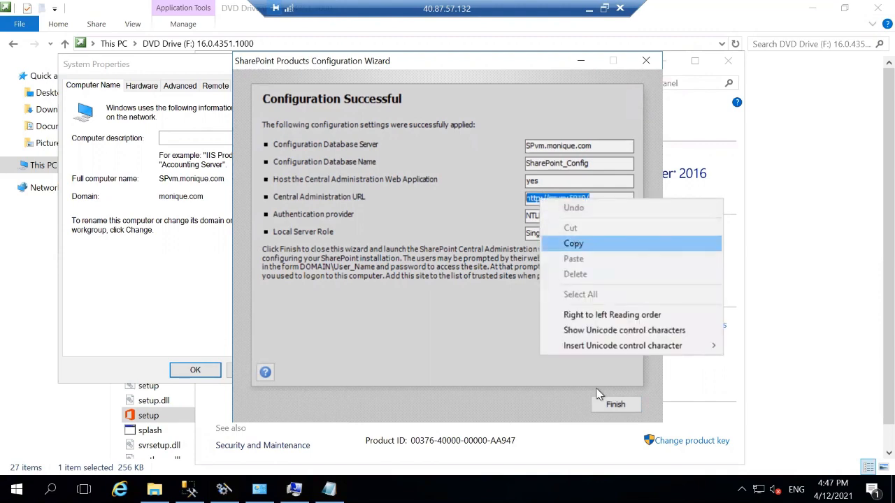
{"action": "left_click", "coordinate": [574, 244]}
{"action": "left_click", "coordinate": [612, 404]}
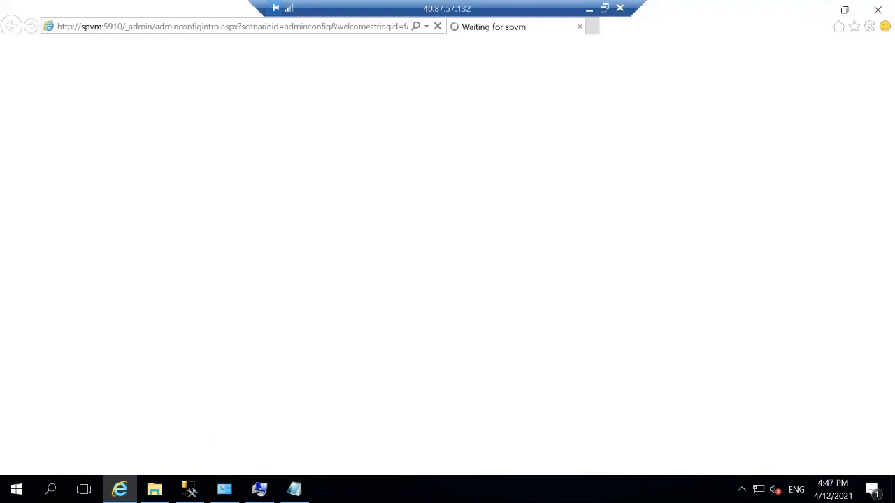
Step: Close SQL Server Management Studio and decline participation in SharePoint's Customer Experience Improvement Program
{"action": "left_click", "coordinate": [190, 490]}
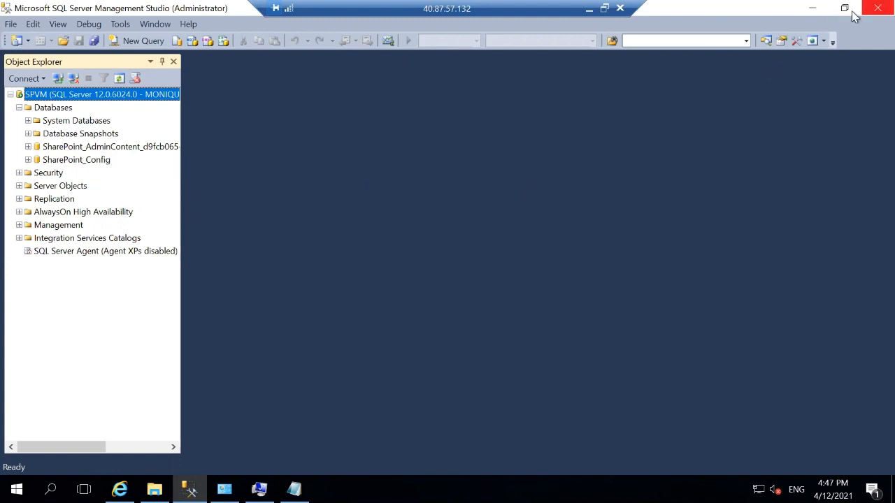
{"action": "left_click", "coordinate": [874, 8]}
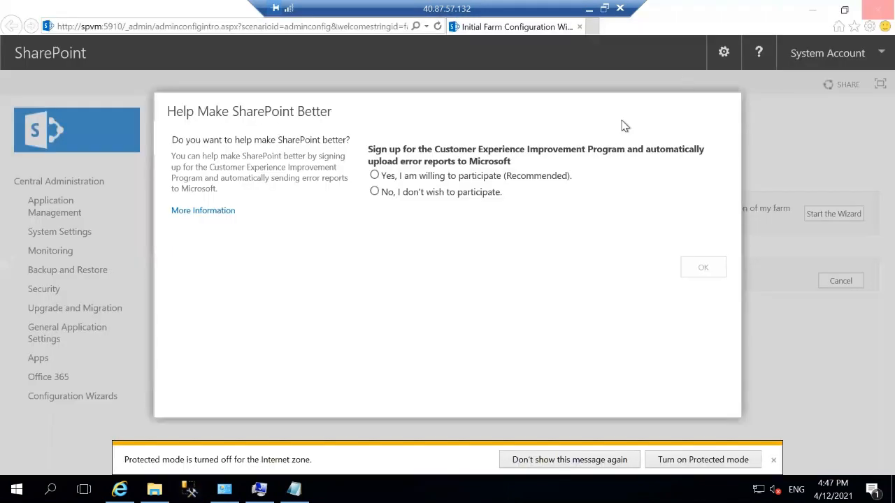
{"action": "left_click", "coordinate": [423, 196]}
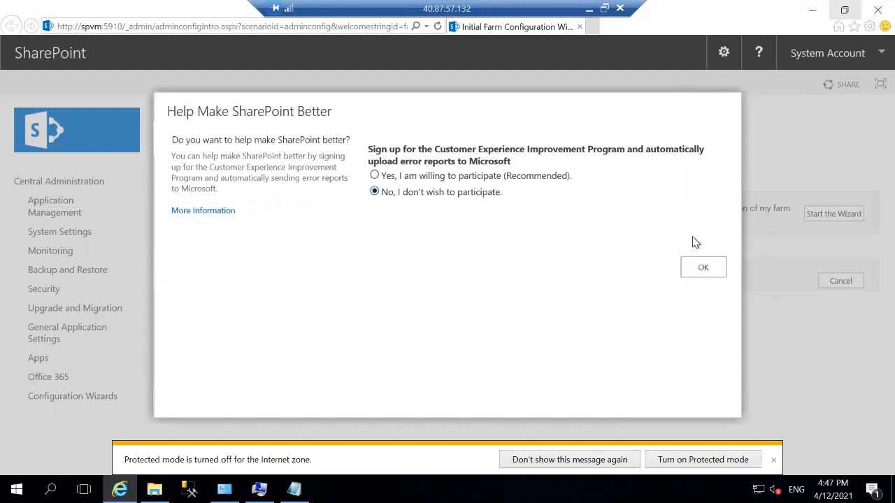
{"action": "left_click", "coordinate": [694, 276]}
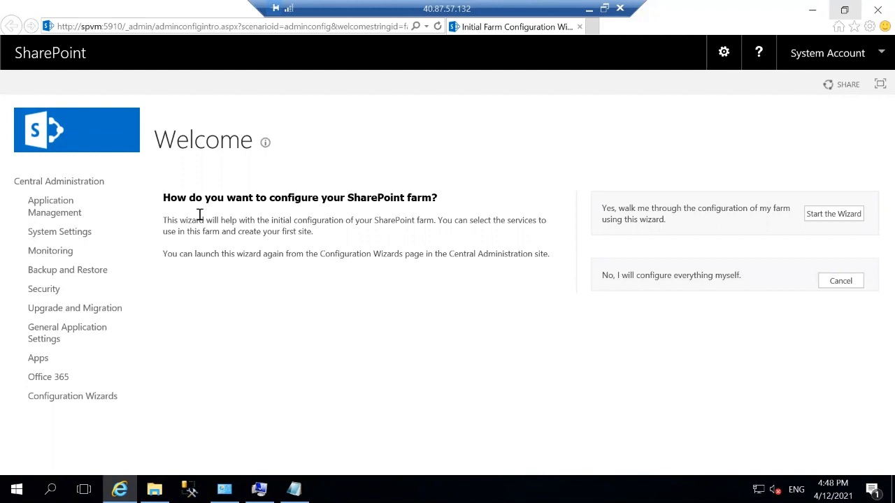
Step: Open the Create Site Collection page from Application Management in Central Administration
{"action": "left_click", "coordinate": [44, 208]}
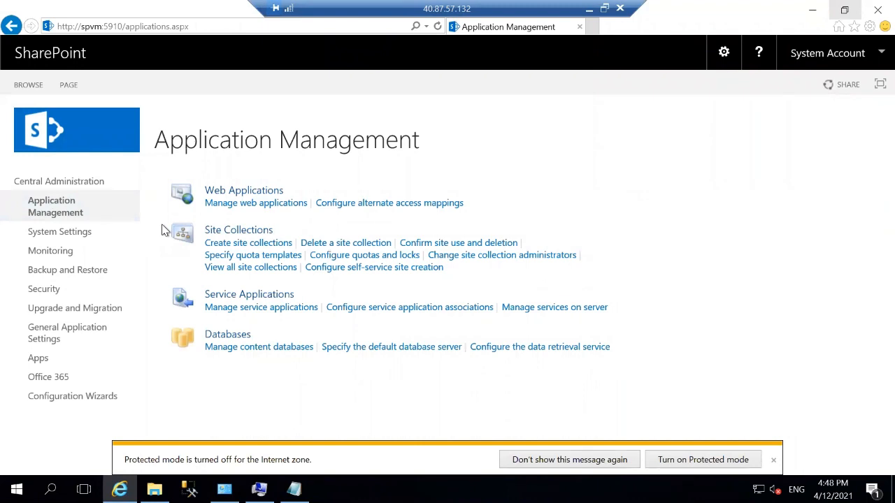
{"action": "left_click", "coordinate": [220, 245]}
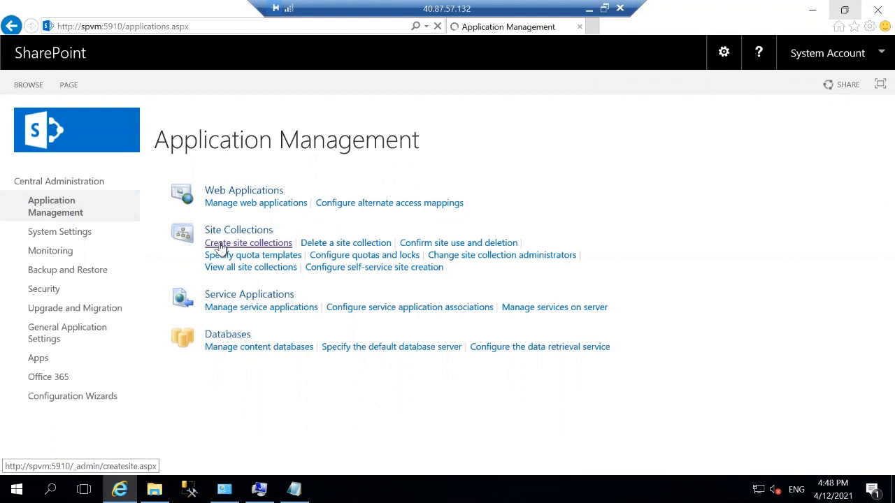
{"action": "left_click", "coordinate": [221, 244]}
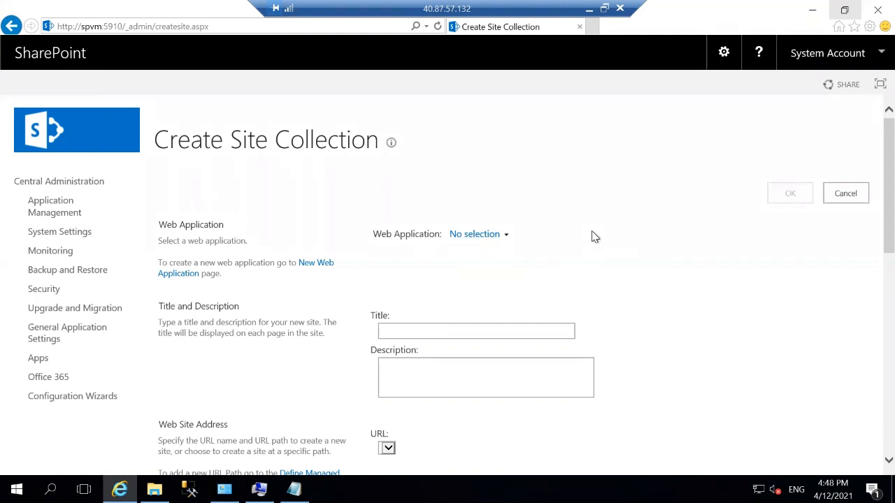
Step: Check the web application choice for the site collection and go to the New Web Application page
{"action": "left_click", "coordinate": [488, 239]}
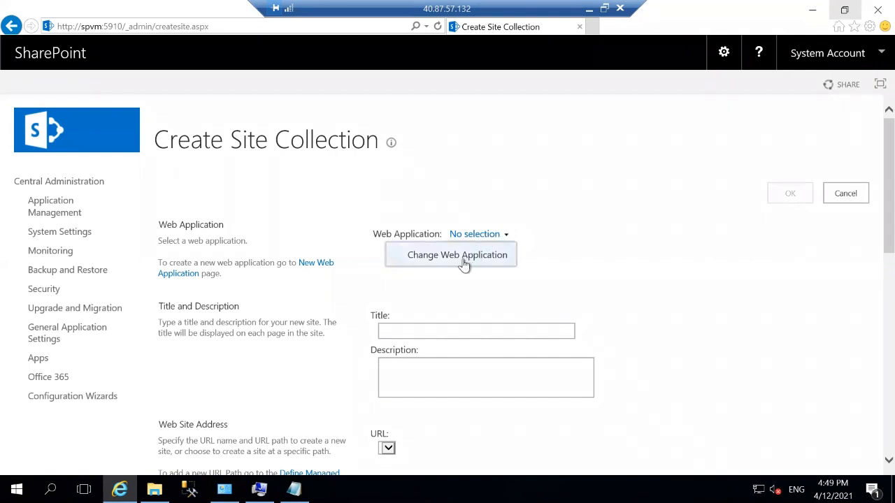
{"action": "left_click", "coordinate": [285, 289]}
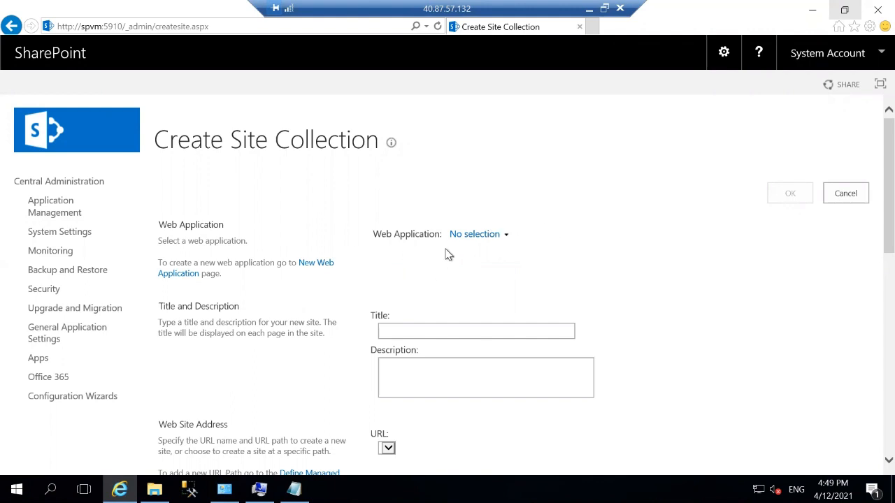
{"action": "left_click", "coordinate": [305, 266]}
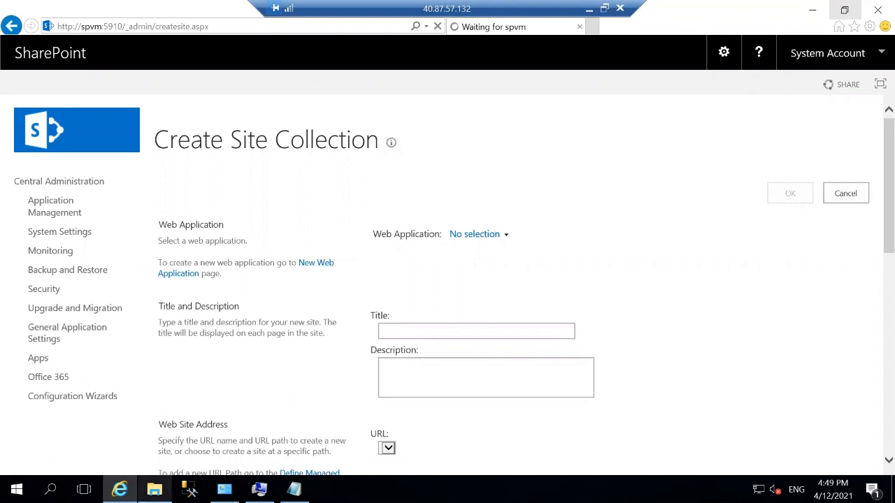
{"action": "mouse_move", "coordinate": [155, 489]}
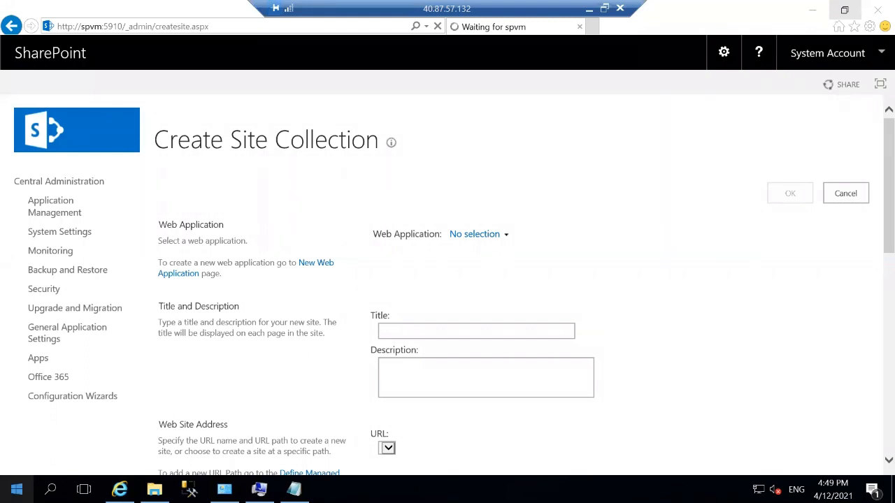
{"action": "left_click", "coordinate": [17, 490]}
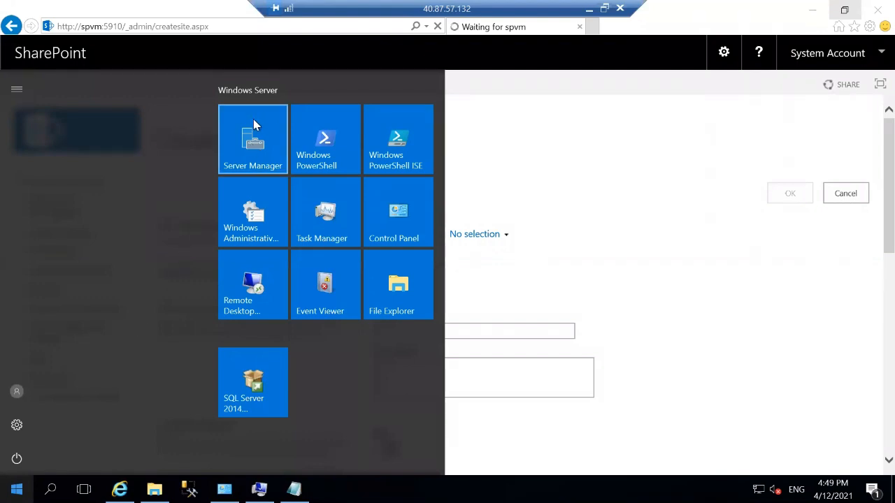
{"action": "left_click", "coordinate": [558, 123]}
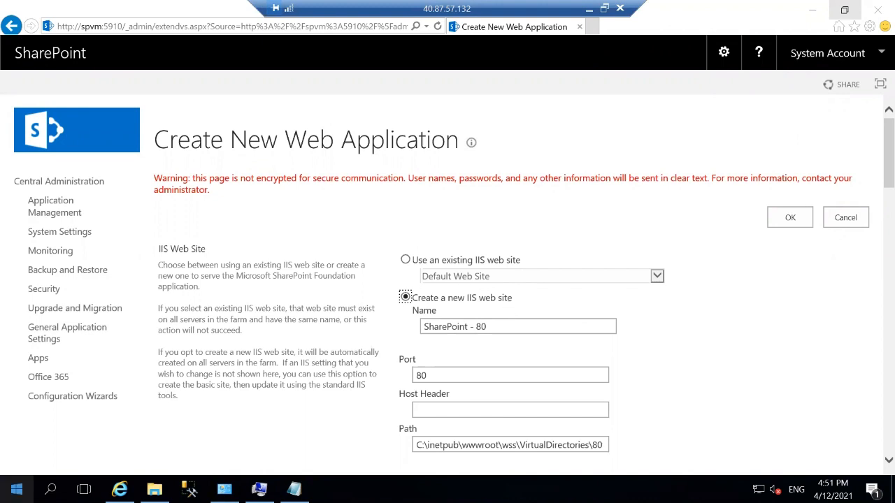
Step: Launch Internet Information Services (IIS) Manager through Server Manager, close Server Manager and maximize the IIS window
{"action": "left_click", "coordinate": [17, 489]}
{"action": "left_click", "coordinate": [259, 161]}
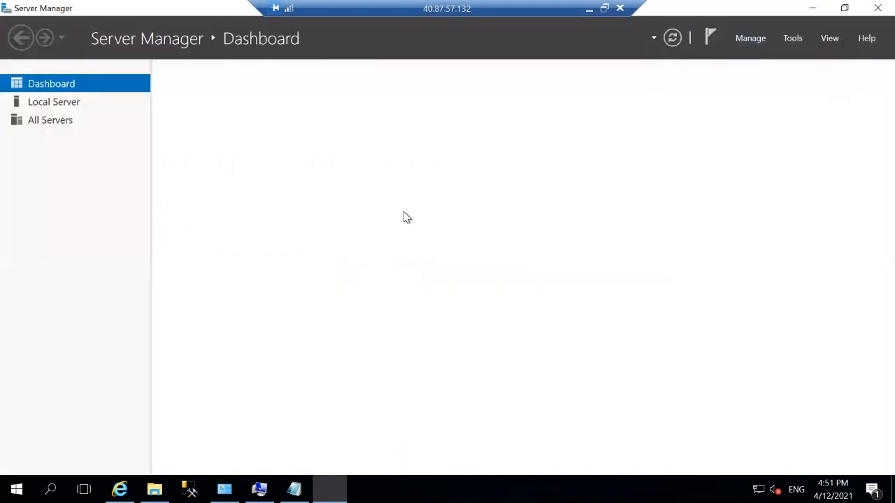
{"action": "left_click", "coordinate": [790, 40]}
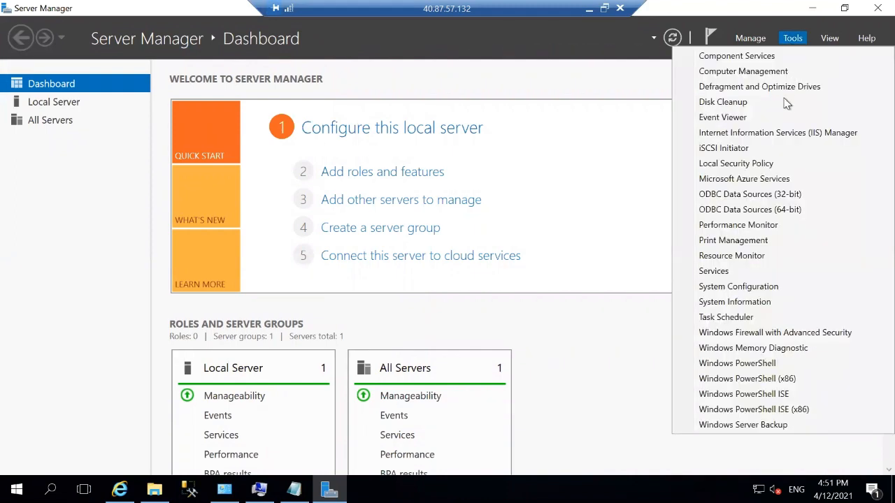
{"action": "left_click", "coordinate": [793, 138]}
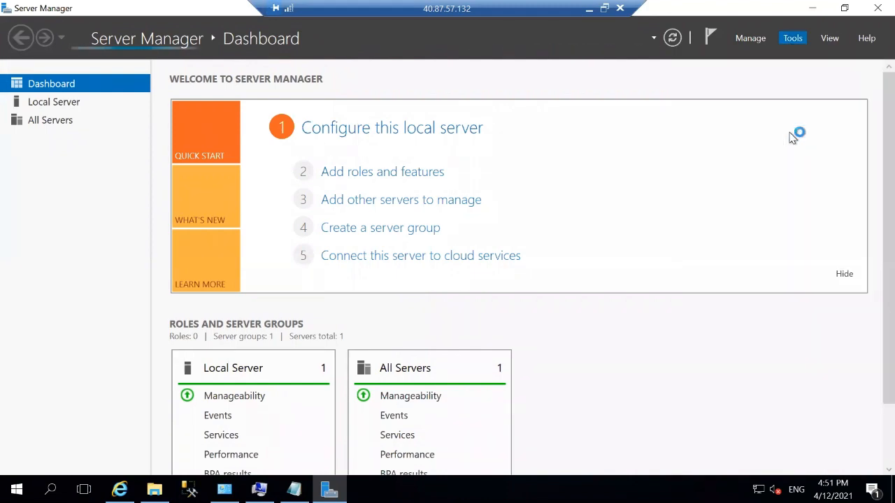
{"action": "left_click", "coordinate": [876, 8]}
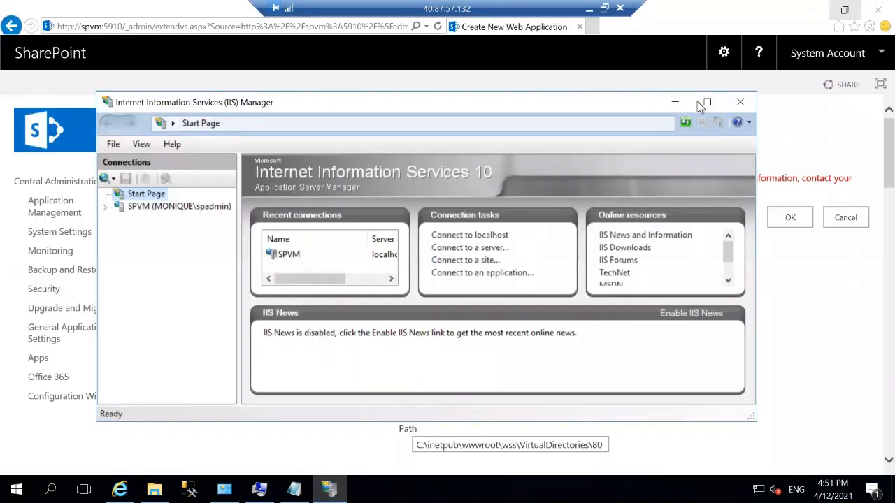
{"action": "left_click", "coordinate": [707, 104]}
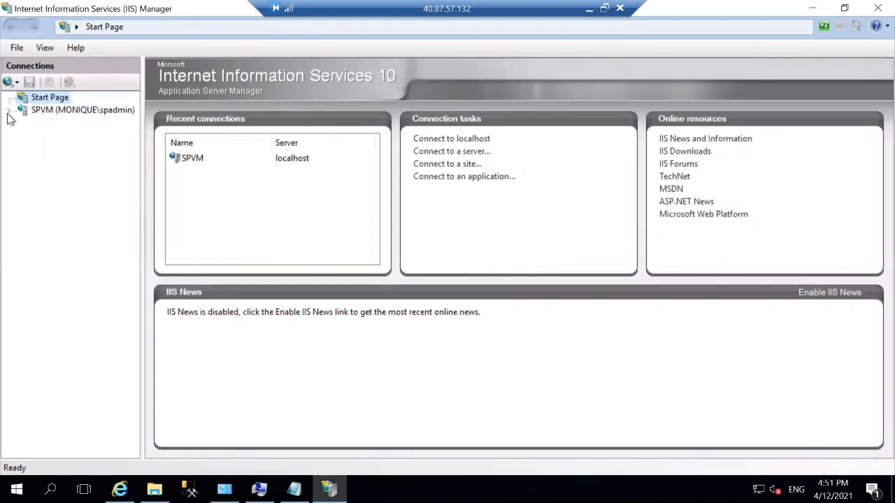
Step: Examine the sites hosted on the SPVM server with their full names readable, and minimize IIS Manager
{"action": "left_click", "coordinate": [19, 112]}
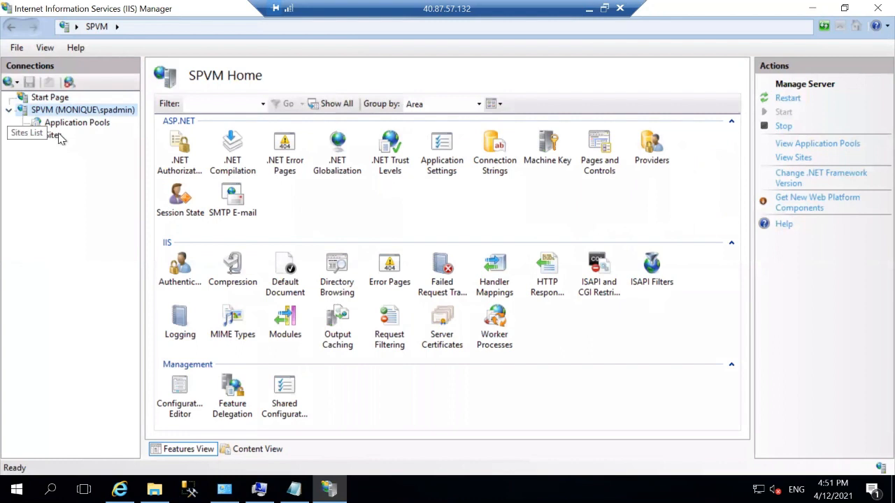
{"action": "left_click", "coordinate": [55, 137]}
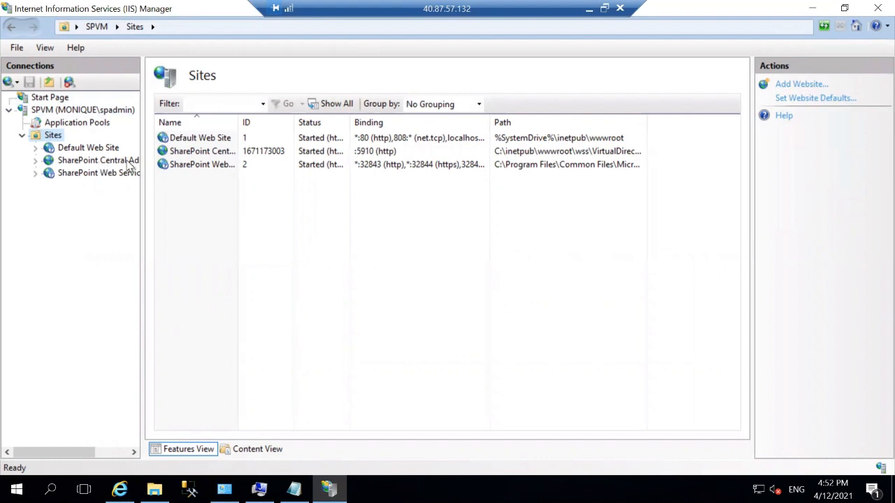
{"action": "left_click_drag", "start_coordinate": [142, 150], "coordinate": [114, 185]}
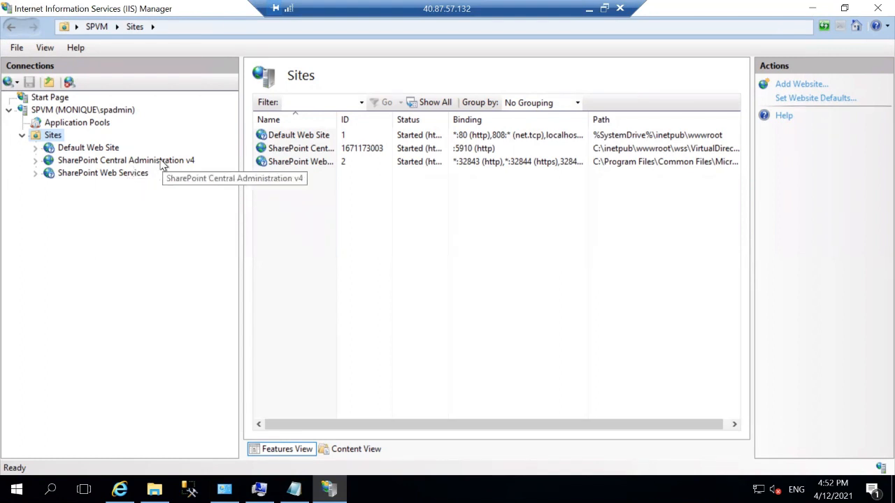
{"action": "left_click", "coordinate": [812, 9]}
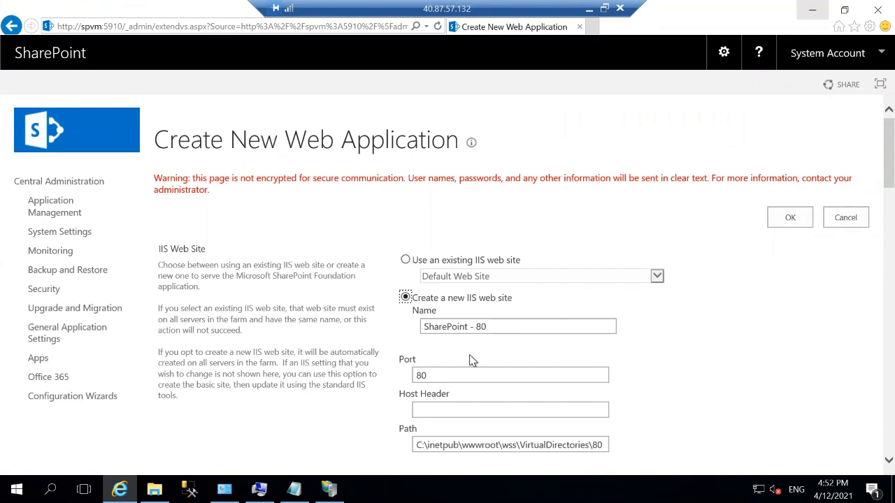
Step: Review the Create New Web Application form, especially the IIS web site name, port, host header and path
{"action": "scroll", "coordinate": [303, 260], "scroll_direction": "down", "scroll_amount": 15}
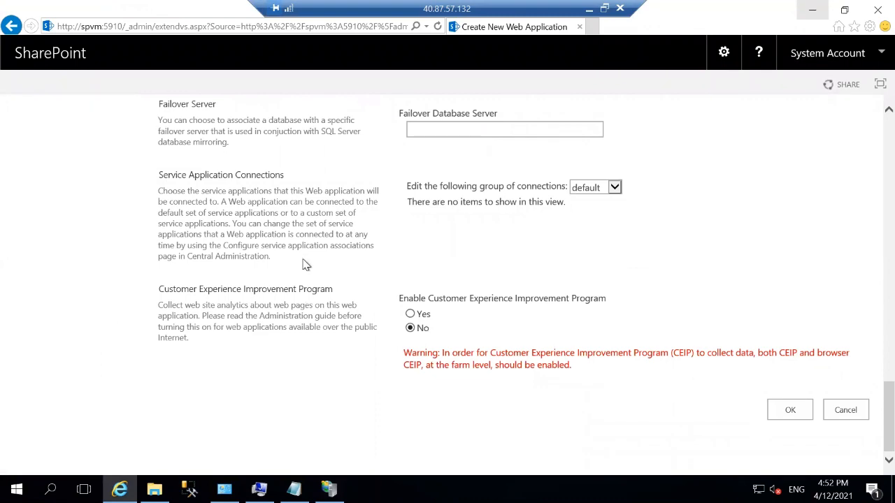
{"action": "scroll", "coordinate": [306, 264], "scroll_direction": "up", "scroll_amount": 12}
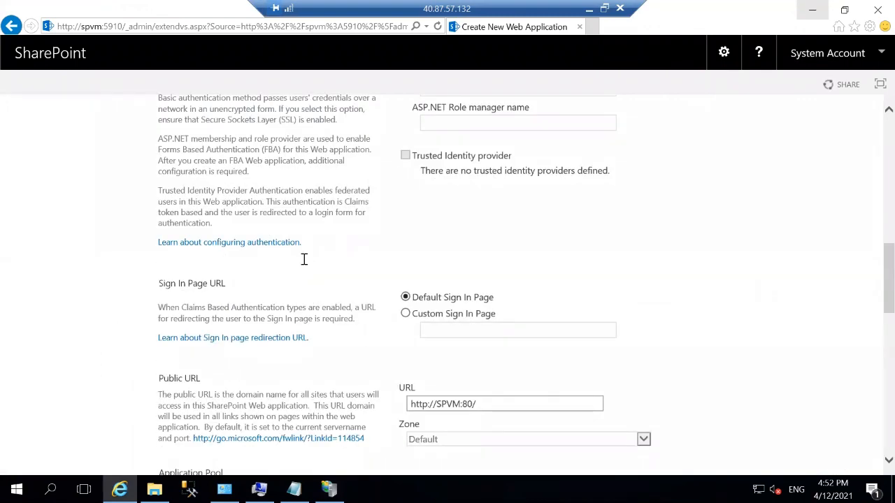
{"action": "scroll", "coordinate": [306, 265], "scroll_direction": "up", "scroll_amount": 10}
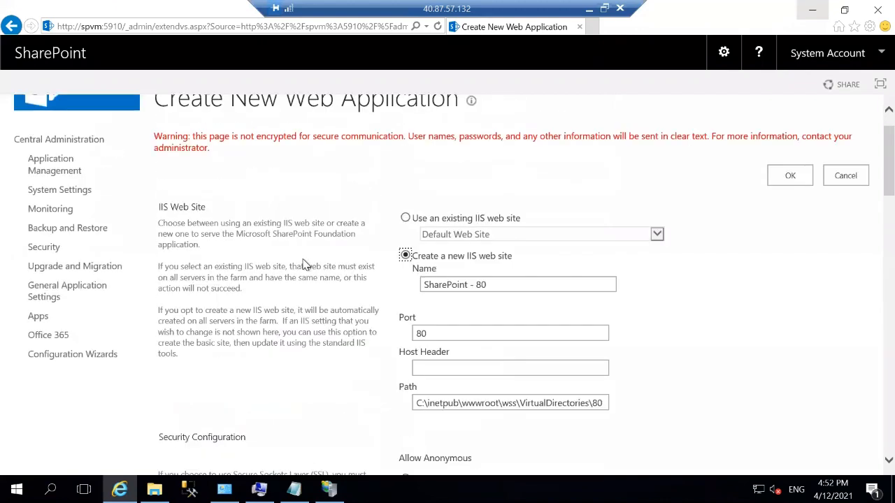
{"action": "scroll", "coordinate": [306, 264], "scroll_direction": "up", "scroll_amount": 1}
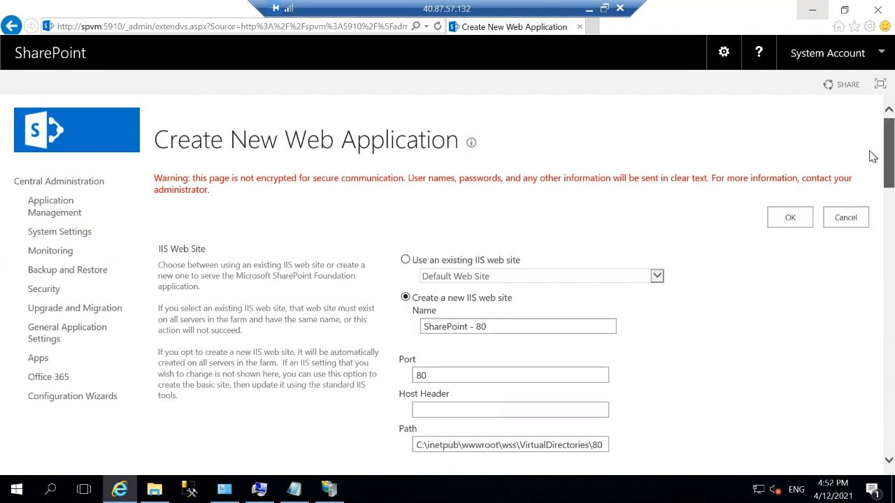
{"action": "scroll", "coordinate": [872, 161], "scroll_direction": "down", "scroll_amount": 5}
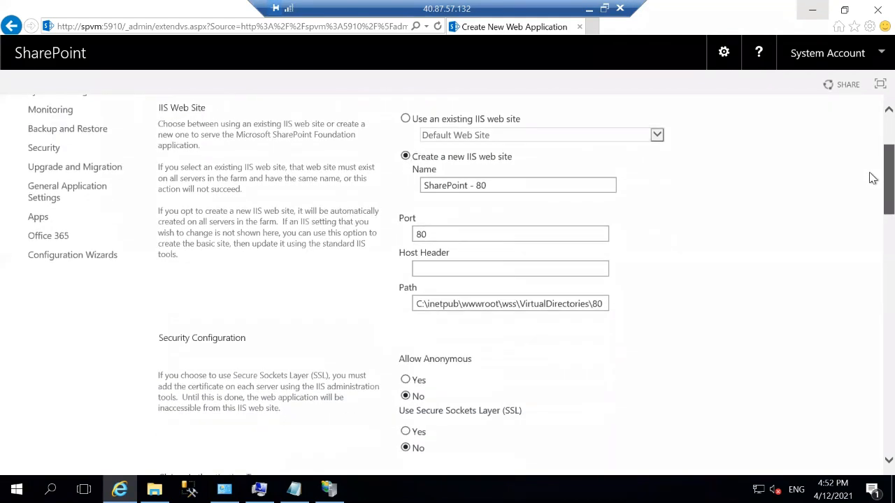
{"action": "scroll", "coordinate": [873, 176], "scroll_direction": "down", "scroll_amount": 1}
{"action": "scroll", "coordinate": [873, 174], "scroll_direction": "up", "scroll_amount": 1}
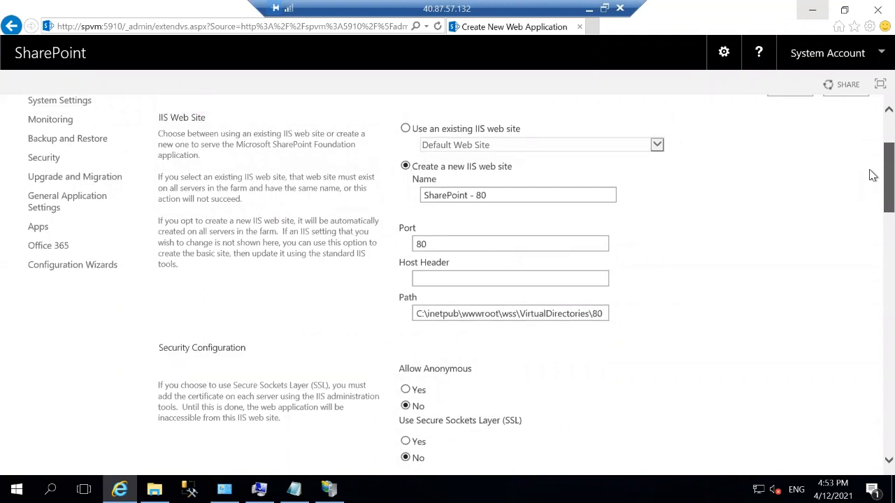
{"action": "scroll", "coordinate": [873, 174], "scroll_direction": "up", "scroll_amount": 1}
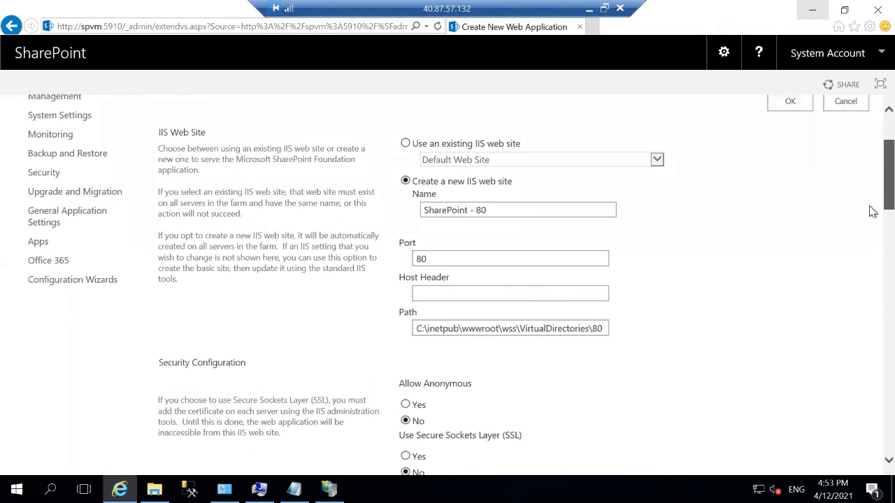
Step: Set Allow Anonymous to No for the web application and review its claims authentication and sign-in page settings
{"action": "scroll", "coordinate": [872, 214], "scroll_direction": "down", "scroll_amount": 3}
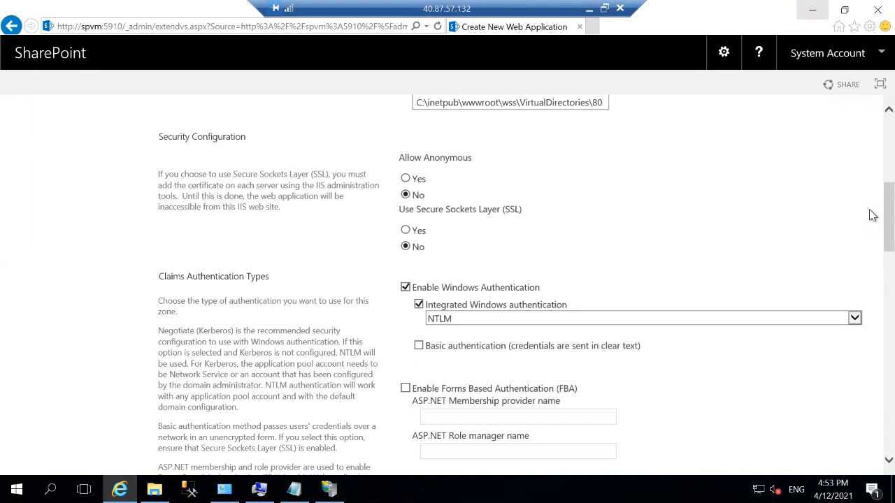
{"action": "left_click", "coordinate": [406, 179]}
{"action": "left_click", "coordinate": [407, 196]}
{"action": "scroll", "coordinate": [872, 245], "scroll_direction": "down", "scroll_amount": 3}
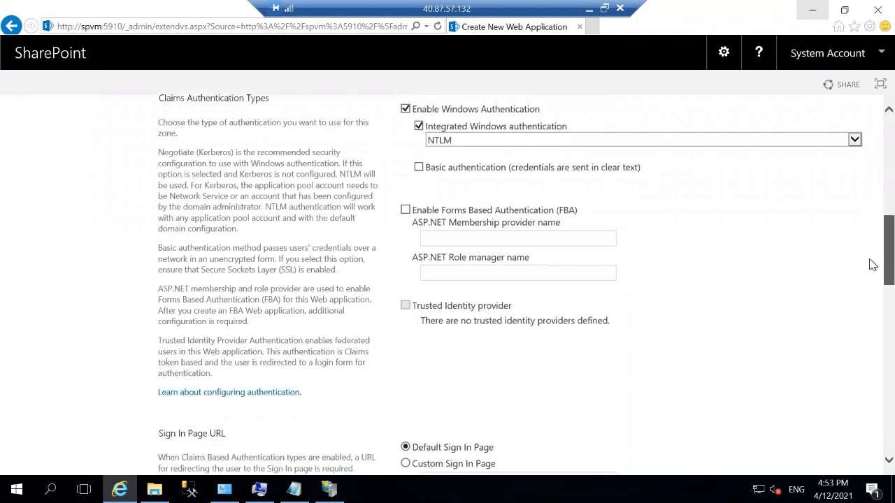
{"action": "scroll", "coordinate": [873, 264], "scroll_direction": "down", "scroll_amount": 1}
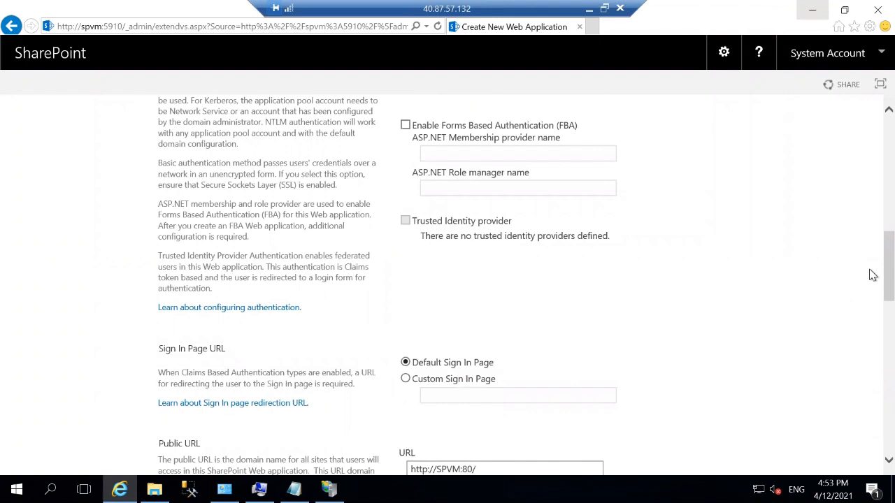
Step: Review the public URL, application pool and database settings for the new web application, and check the existing sites in IIS Manager
{"action": "scroll", "coordinate": [872, 297], "scroll_direction": "down", "scroll_amount": 3}
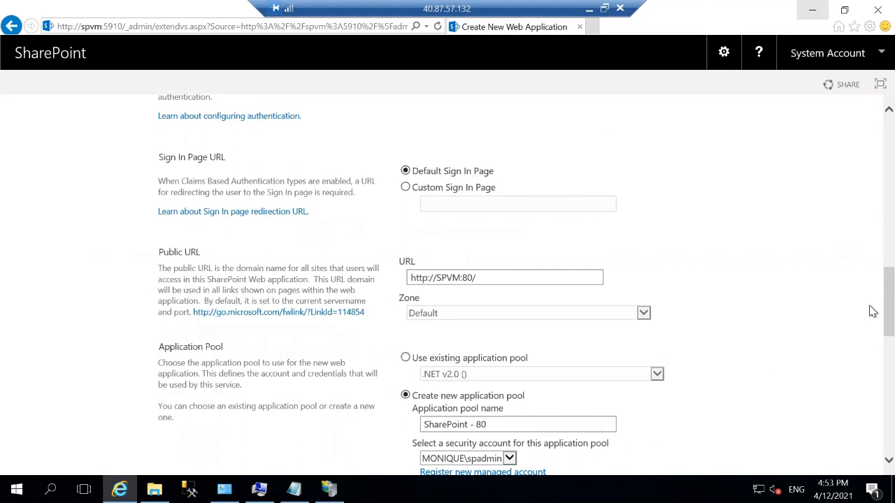
{"action": "scroll", "coordinate": [872, 341], "scroll_direction": "down", "scroll_amount": 2}
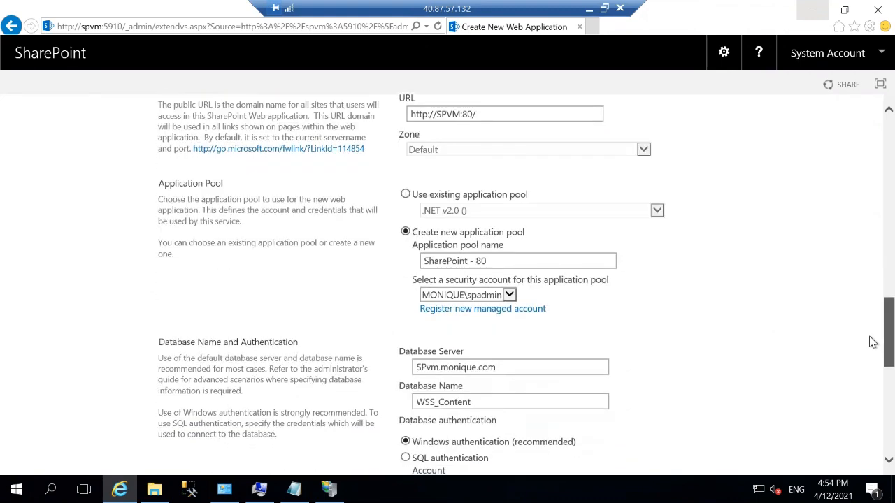
{"action": "scroll", "coordinate": [872, 346], "scroll_direction": "down", "scroll_amount": 1}
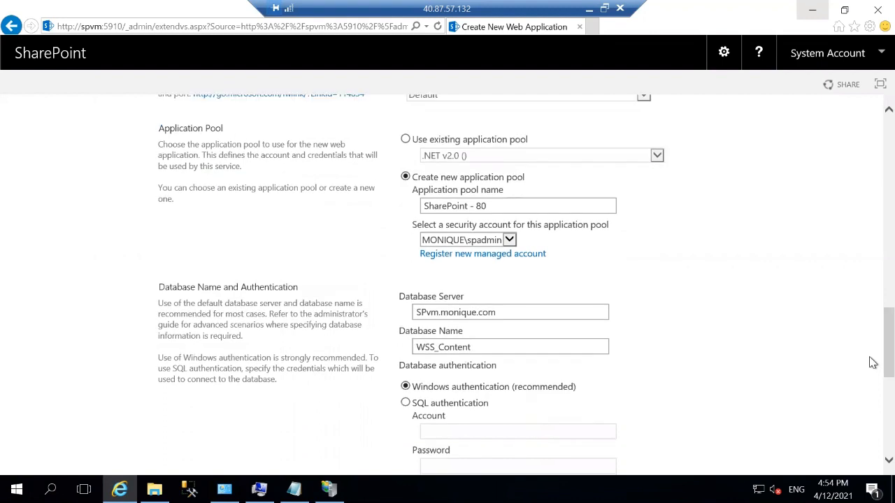
{"action": "scroll", "coordinate": [873, 364], "scroll_direction": "down", "scroll_amount": 1}
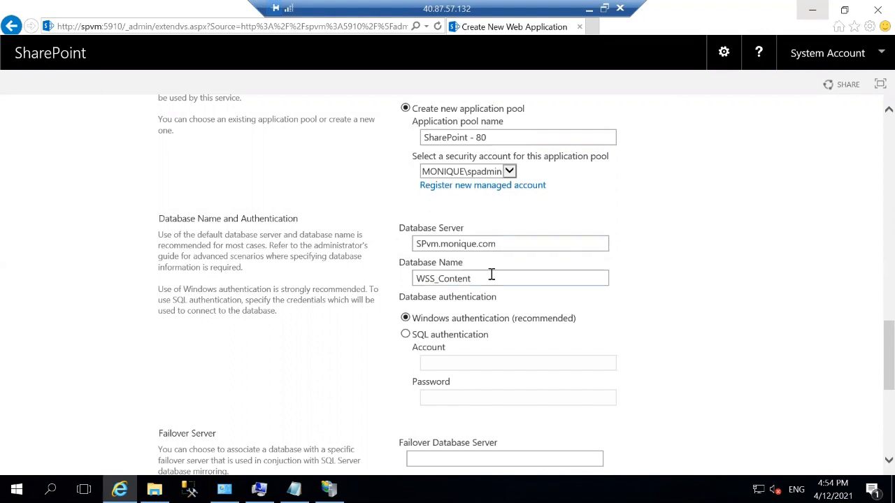
{"action": "left_click_drag", "start_coordinate": [470, 278], "coordinate": [417, 279]}
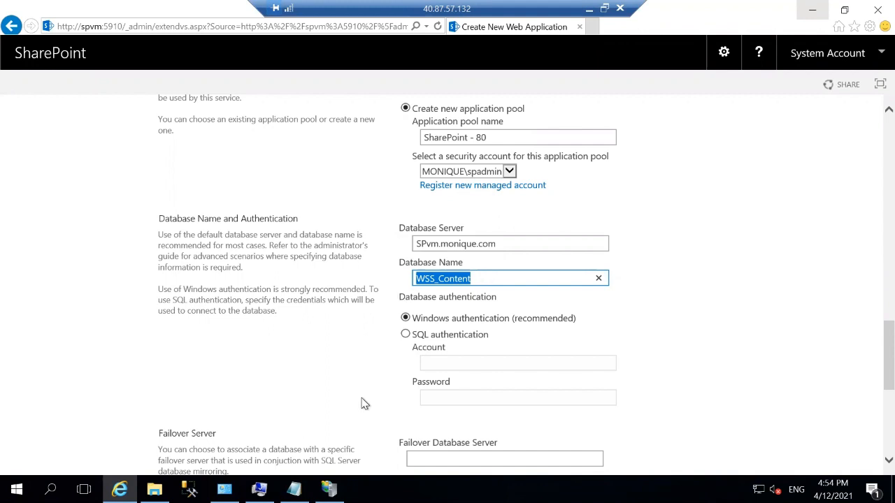
{"action": "left_click", "coordinate": [329, 489]}
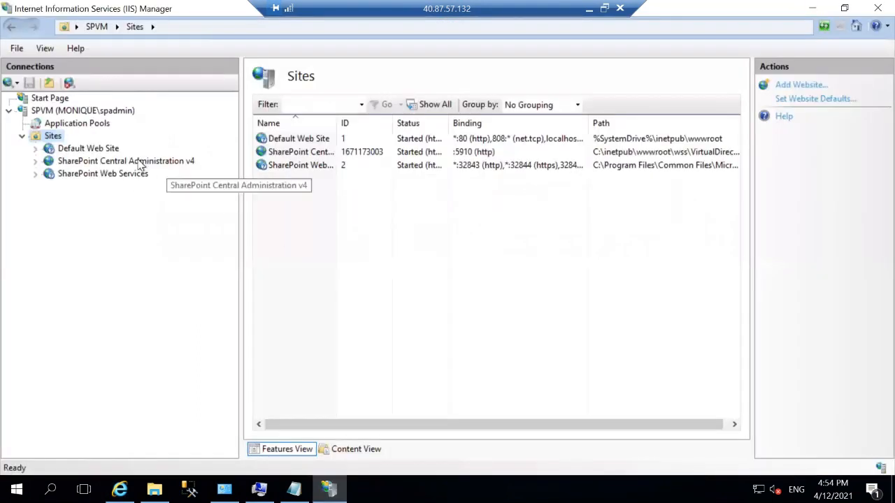
{"action": "left_click", "coordinate": [812, 8]}
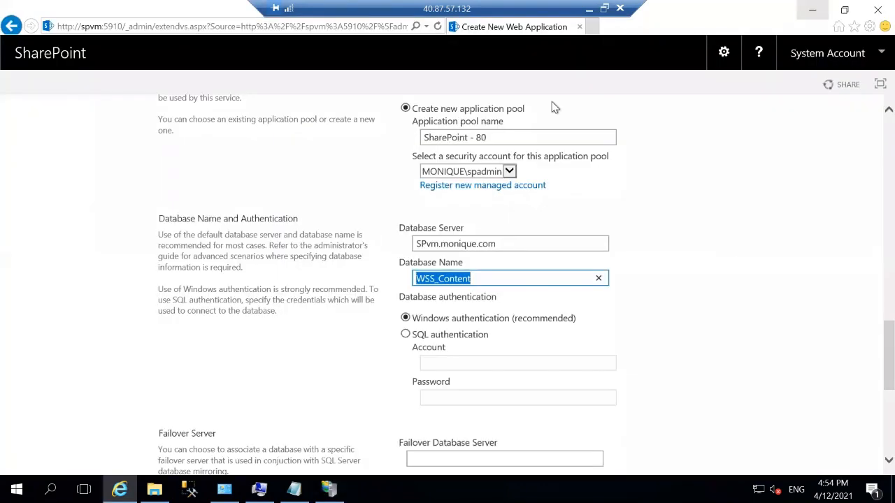
{"action": "left_click", "coordinate": [697, 308]}
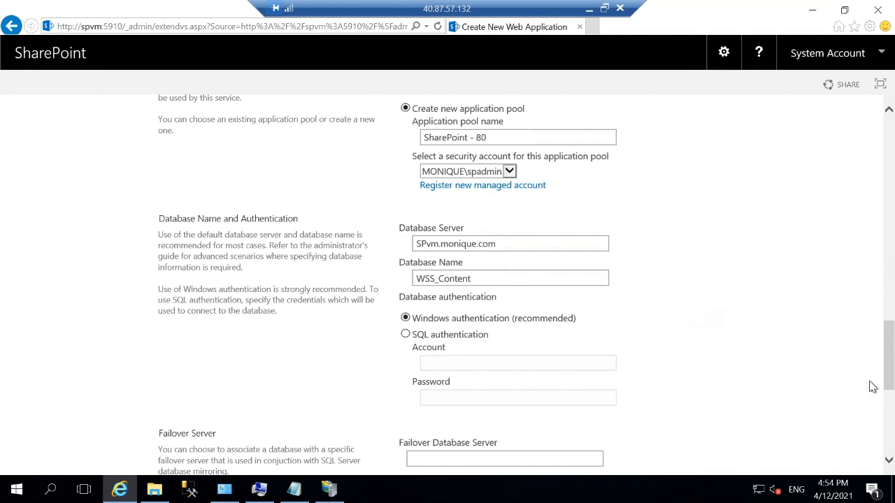
Step: Create the web application with the Customer Experience Improvement Program left at No, and dismiss the browser notifications
{"action": "left_click_drag", "start_coordinate": [873, 386], "coordinate": [873, 462]}
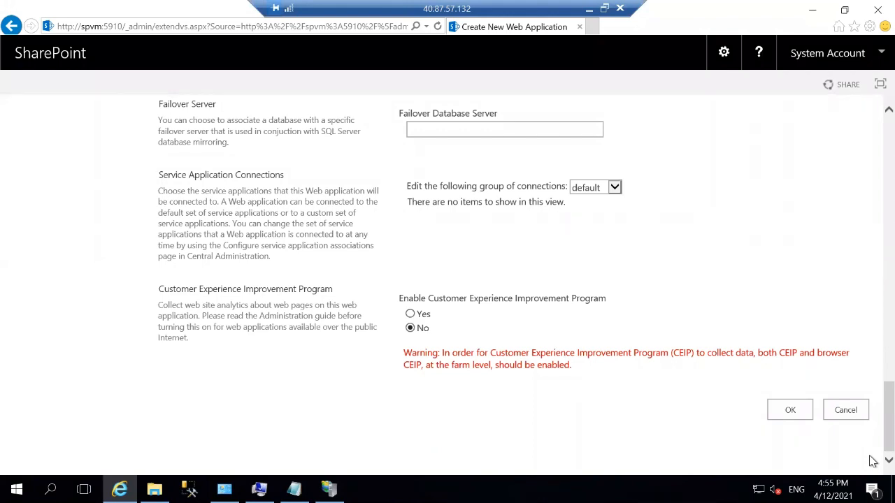
{"action": "left_click", "coordinate": [781, 412]}
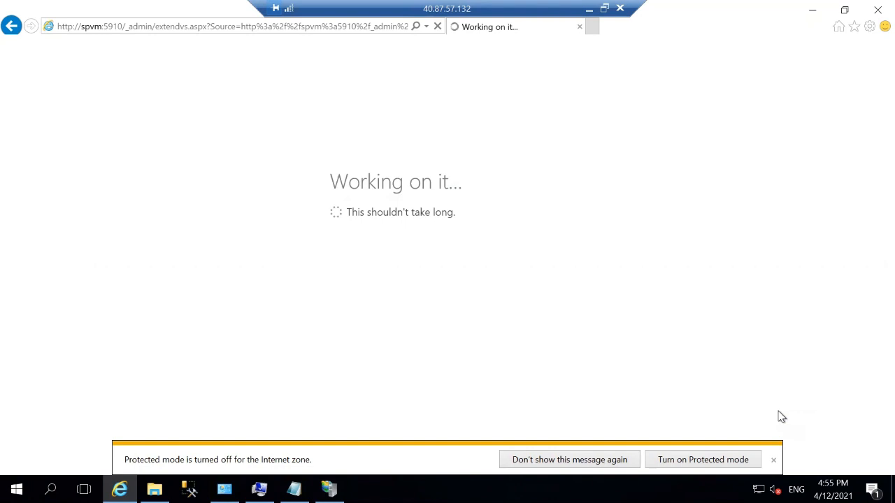
{"action": "left_click", "coordinate": [775, 464]}
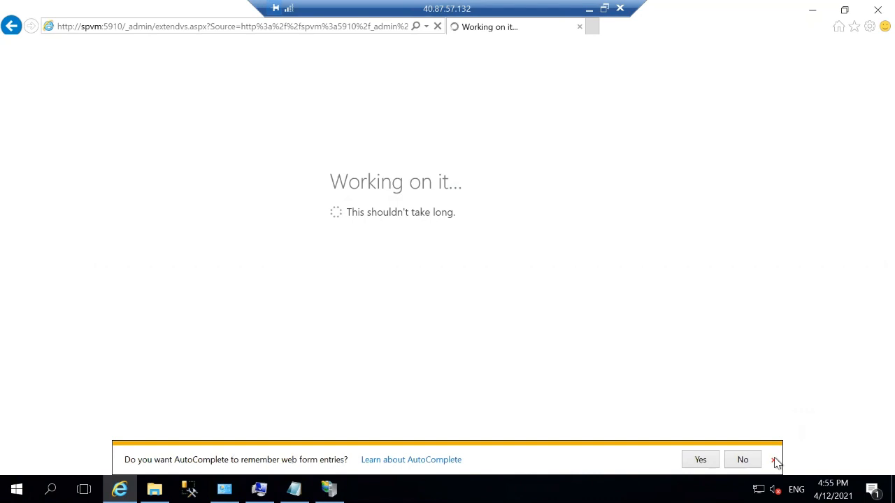
{"action": "left_click", "coordinate": [775, 461]}
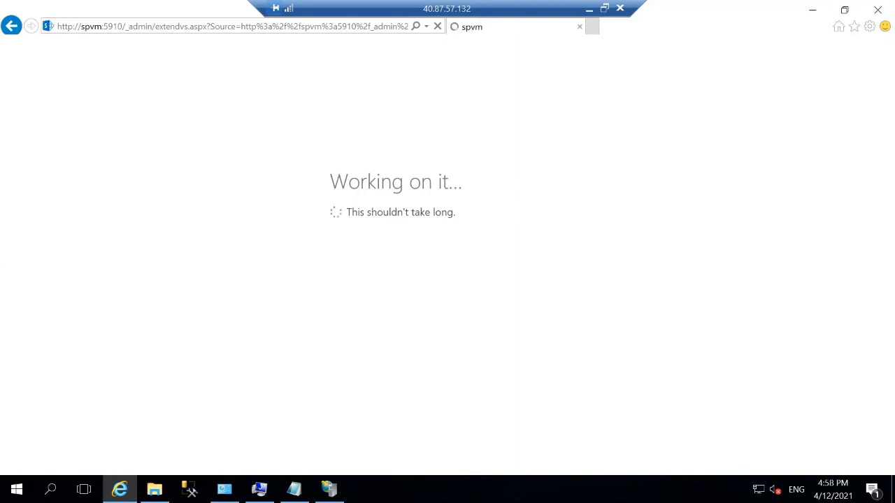
Step: Refresh the Sites list in IIS Manager, check it for the new web application's site, and return to the browser
{"action": "left_click", "coordinate": [329, 490]}
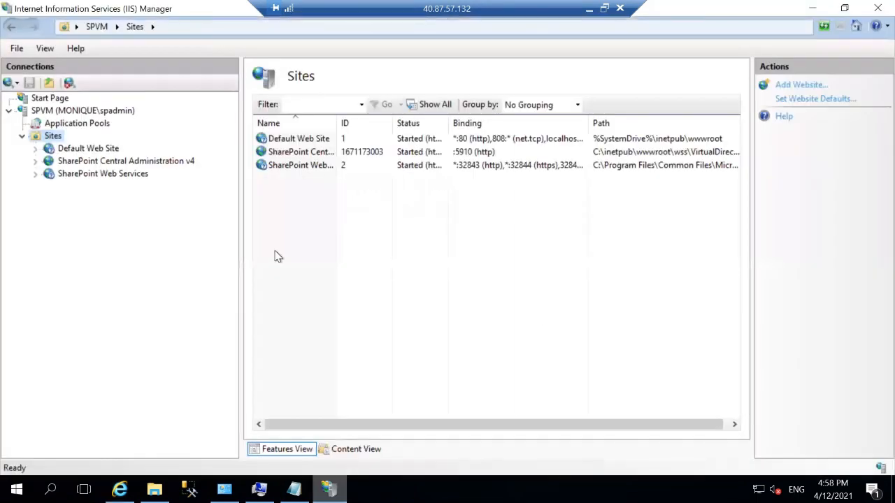
{"action": "right_click", "coordinate": [47, 138]}
{"action": "left_click", "coordinate": [84, 163]}
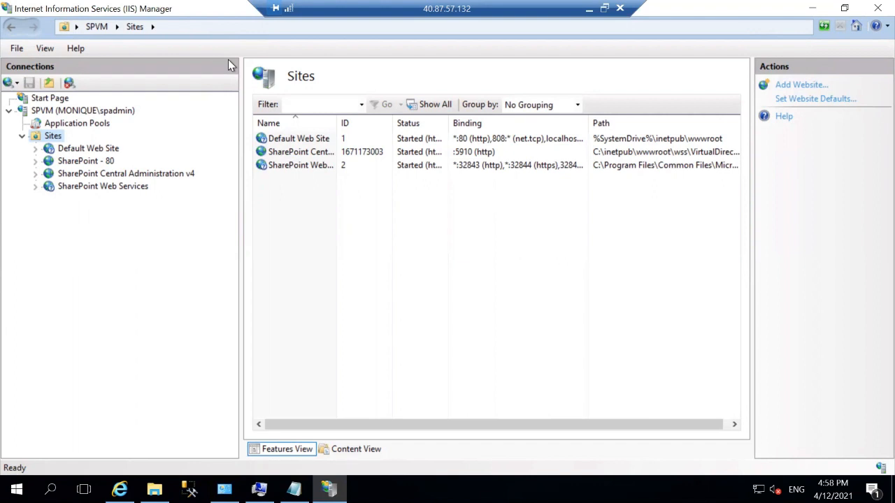
{"action": "left_click", "coordinate": [813, 8]}
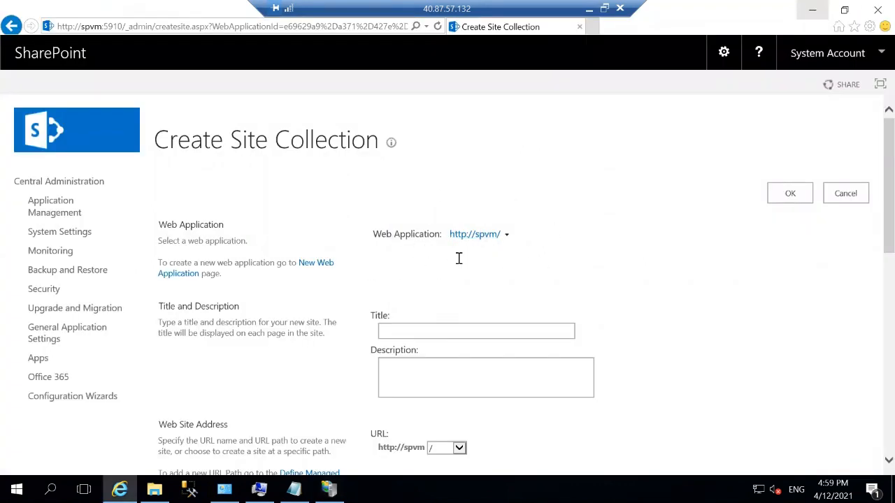
Step: Title the new site collection "Monique" and set its web site address to /sites/monique
{"action": "scroll", "coordinate": [574, 266], "scroll_direction": "down", "scroll_amount": 2}
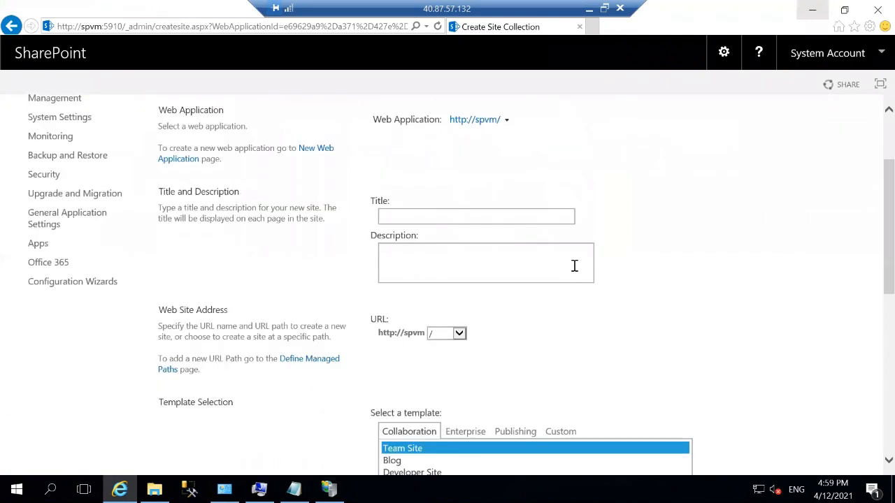
{"action": "left_click", "coordinate": [392, 217]}
{"action": "type", "text": "Monique"}
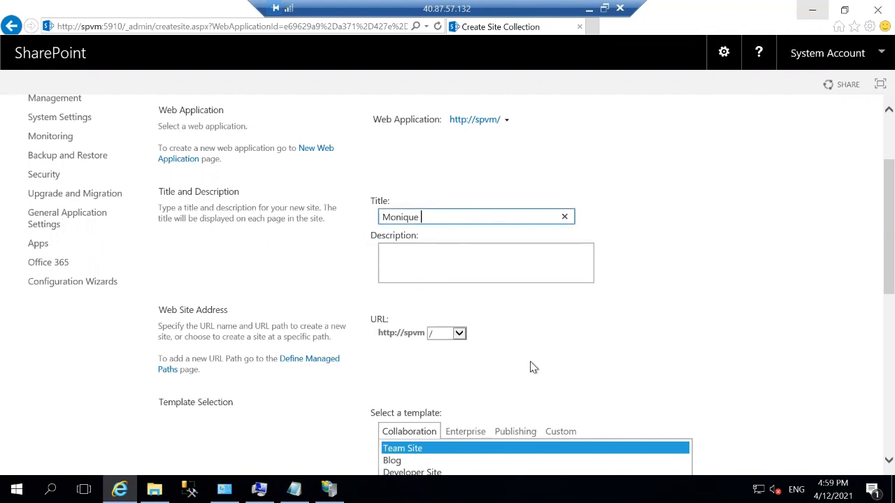
{"action": "scroll", "coordinate": [530, 367], "scroll_direction": "down", "scroll_amount": 2}
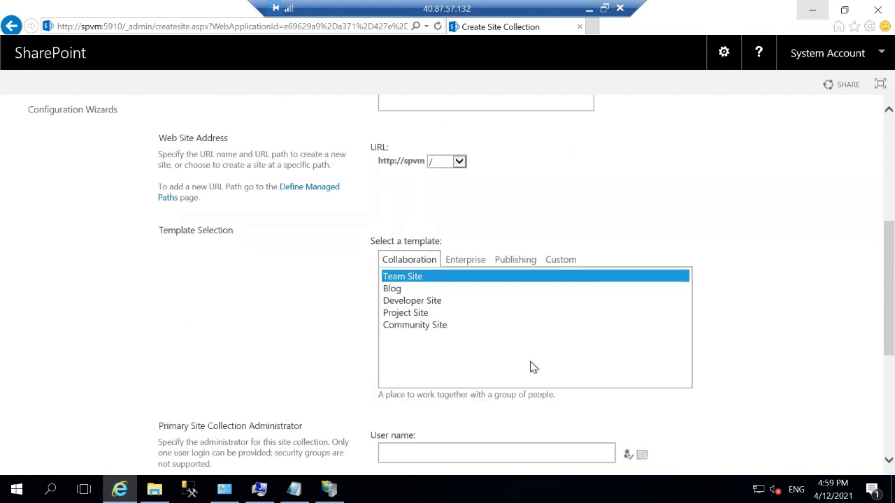
{"action": "left_click", "coordinate": [462, 163]}
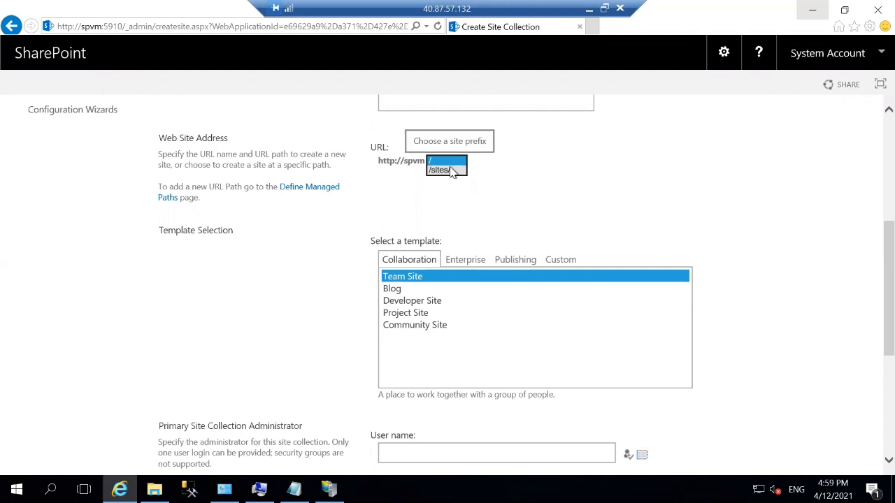
{"action": "left_click", "coordinate": [439, 170]}
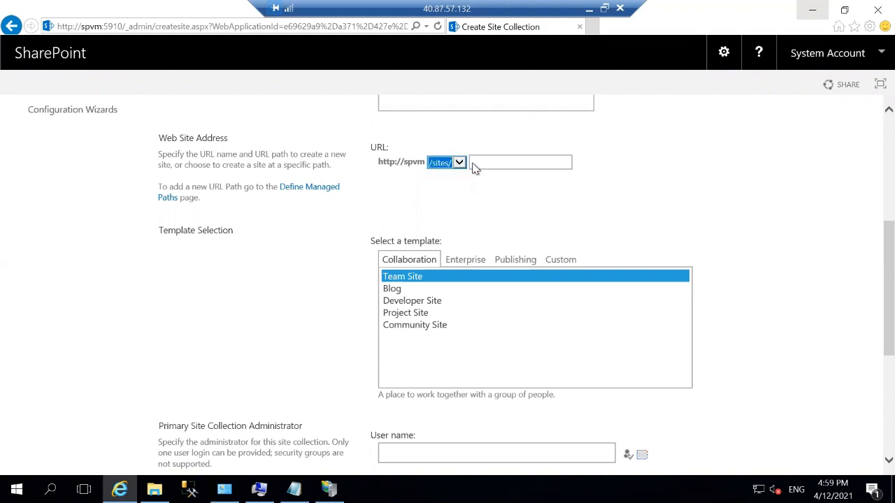
{"action": "left_click", "coordinate": [481, 162]}
{"action": "type", "text": "monic"}
{"action": "type", "text": "ue"}
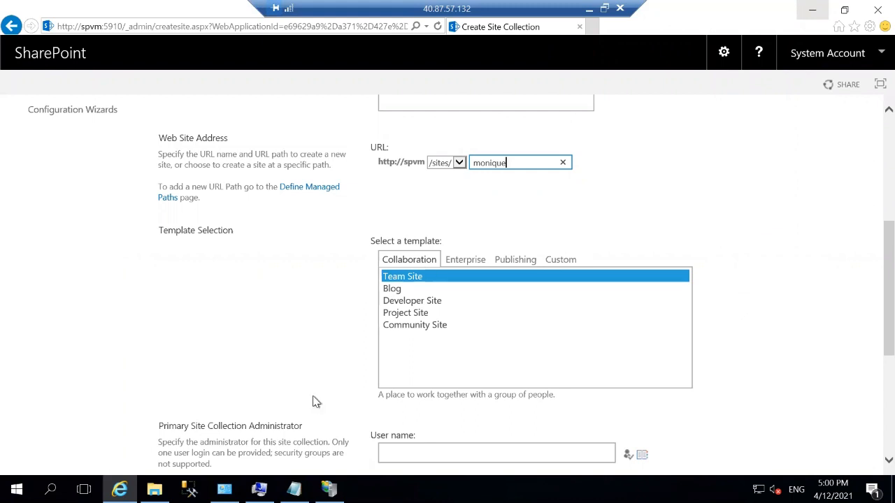
Step: Set spadmin as the validated primary site collection administrator and create the site collection, dismissing the browser notifications
{"action": "scroll", "coordinate": [314, 401], "scroll_direction": "down", "scroll_amount": 4}
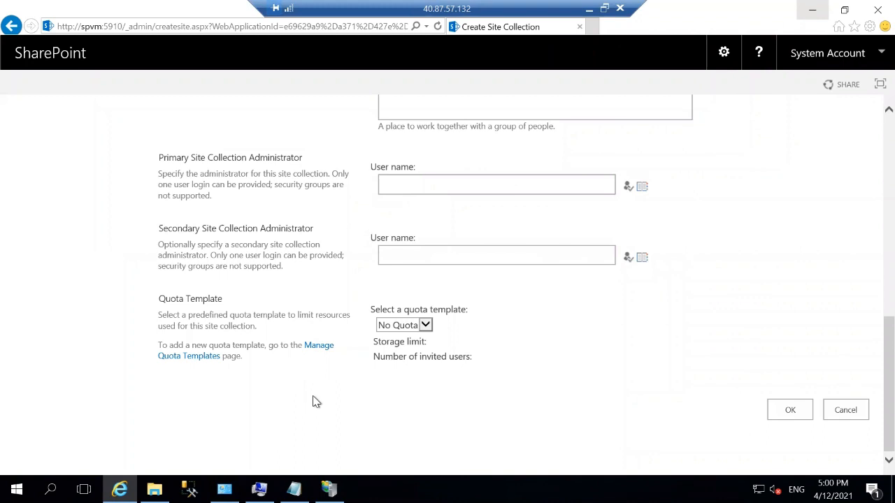
{"action": "left_click", "coordinate": [433, 182]}
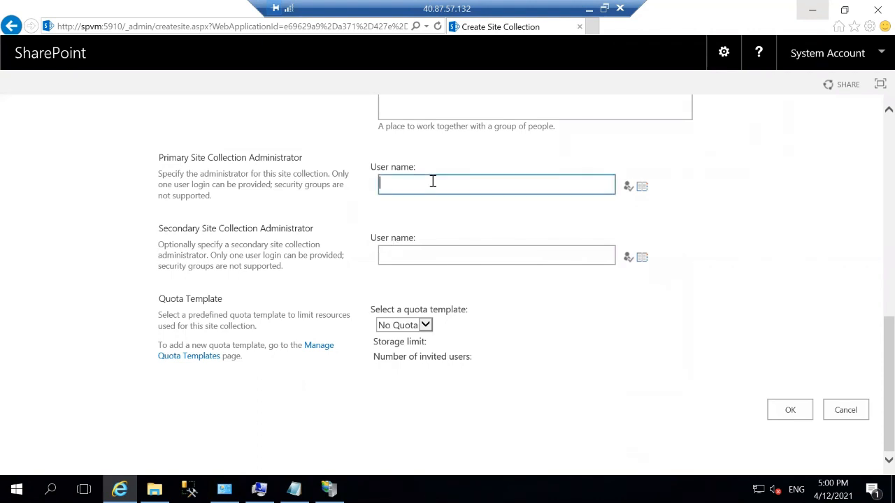
{"action": "type", "text": "spadmin"}
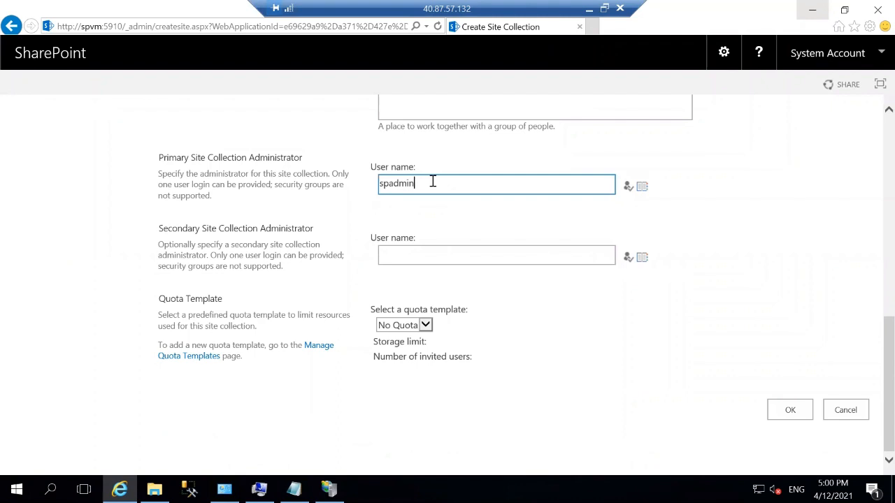
{"action": "left_click", "coordinate": [628, 189]}
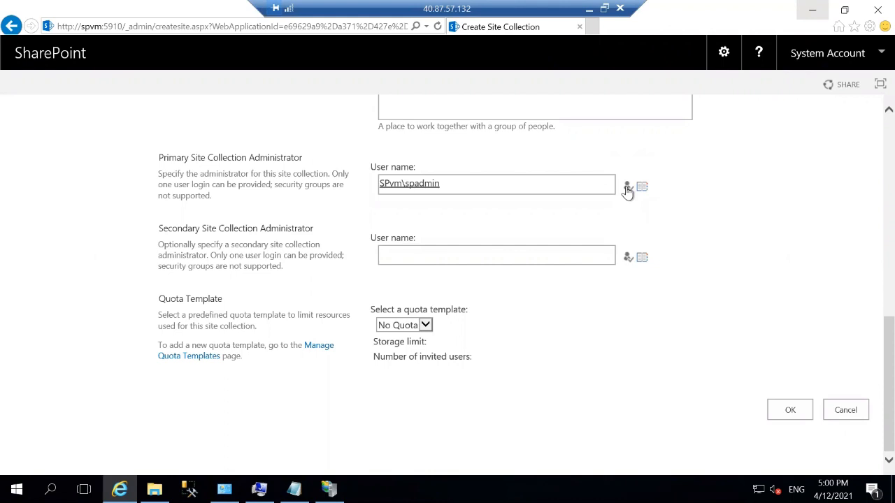
{"action": "left_click", "coordinate": [789, 411]}
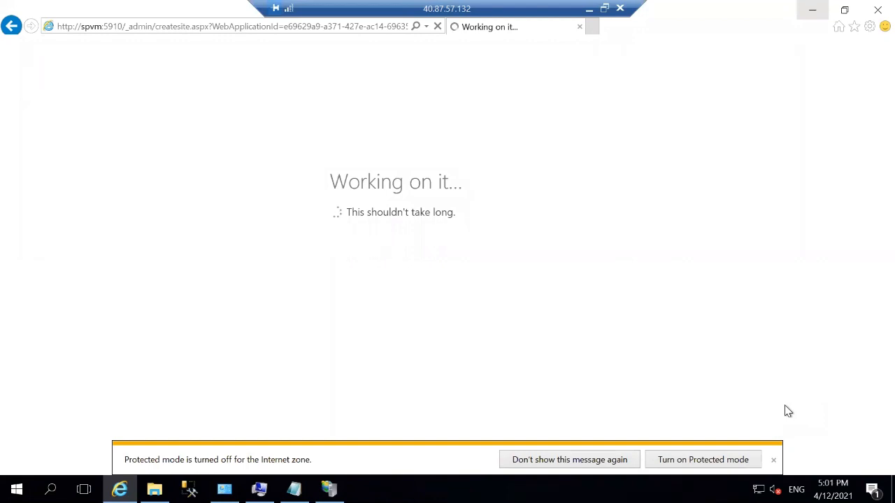
{"action": "left_click", "coordinate": [545, 462]}
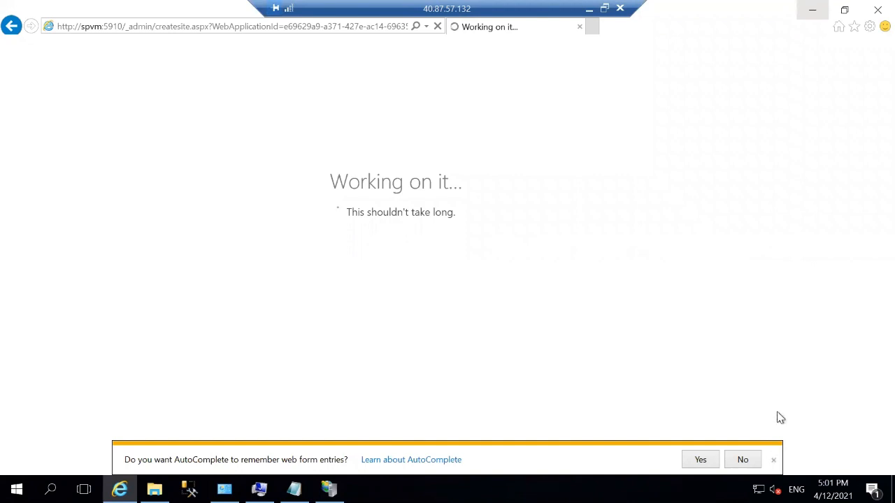
{"action": "left_click", "coordinate": [774, 459]}
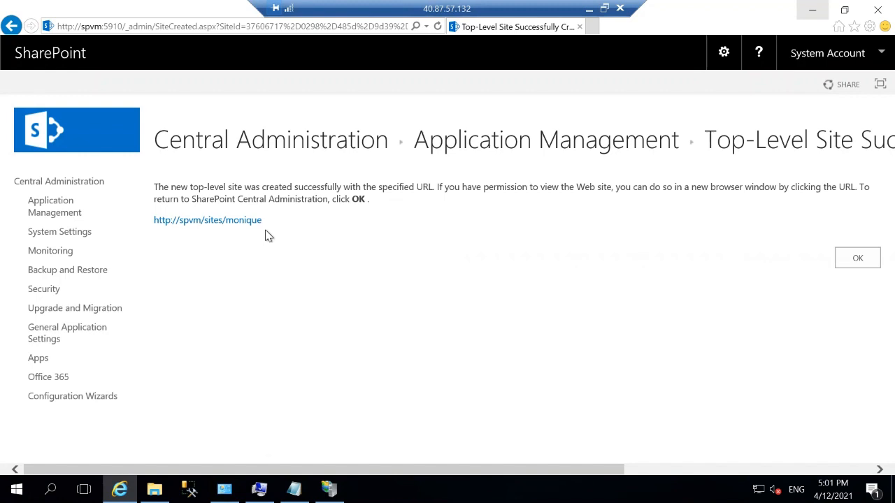
{"action": "left_click", "coordinate": [207, 221]}
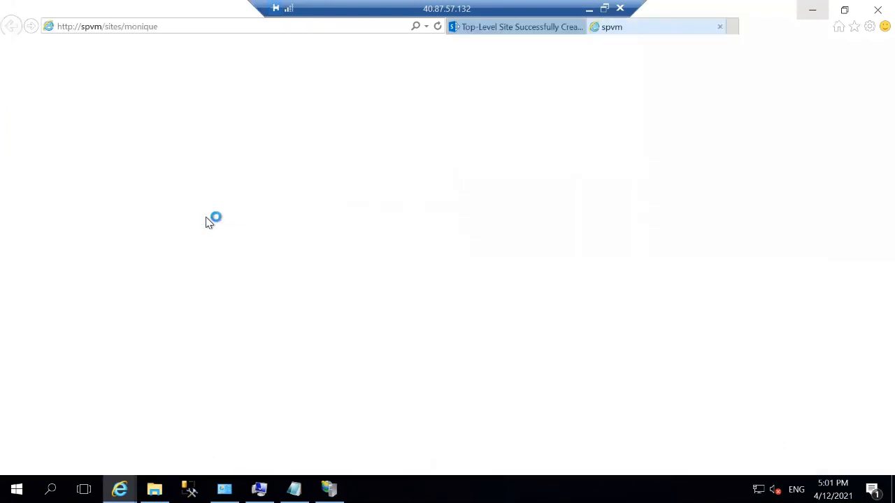
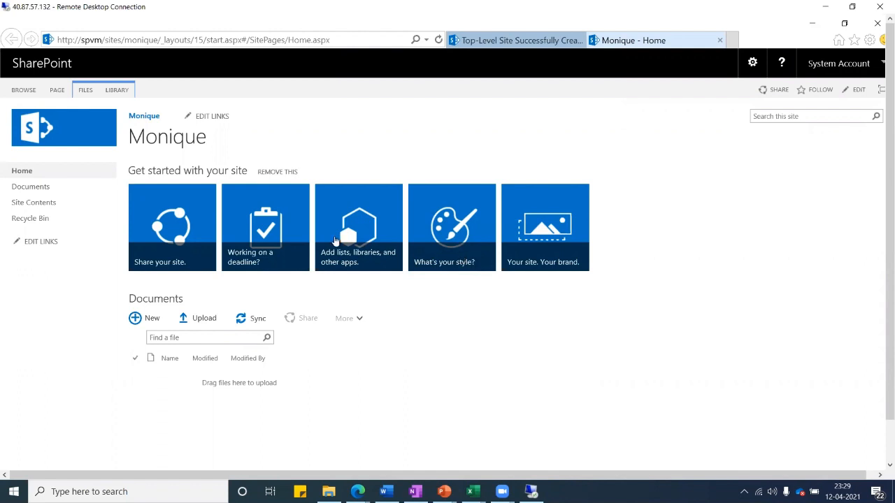
{"action": "left_click", "coordinate": [37, 189]}
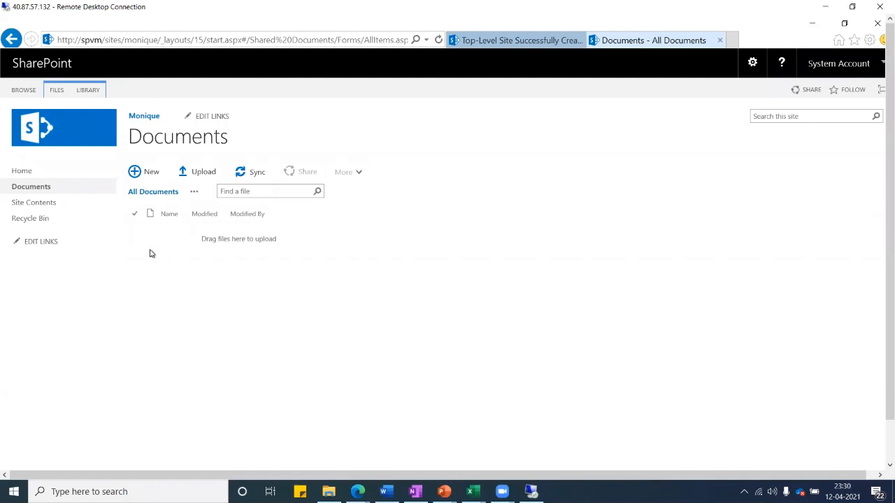
{"action": "left_click", "coordinate": [55, 91]}
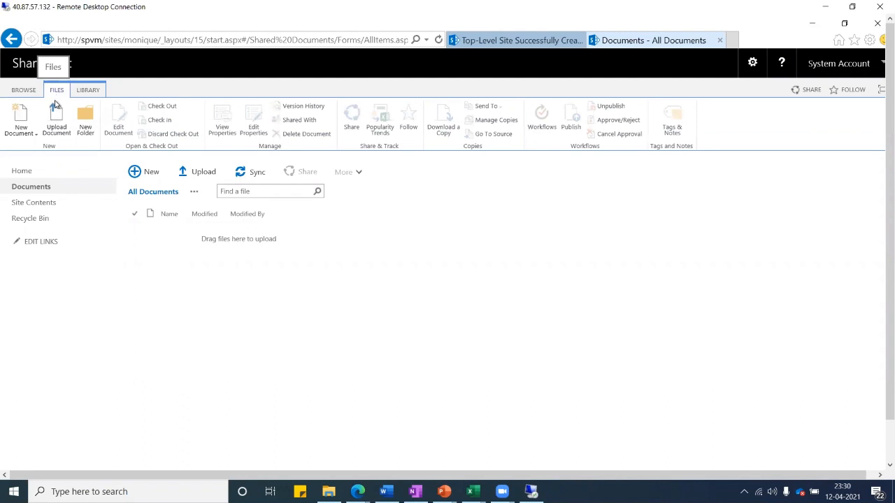
{"action": "left_click", "coordinate": [89, 118]}
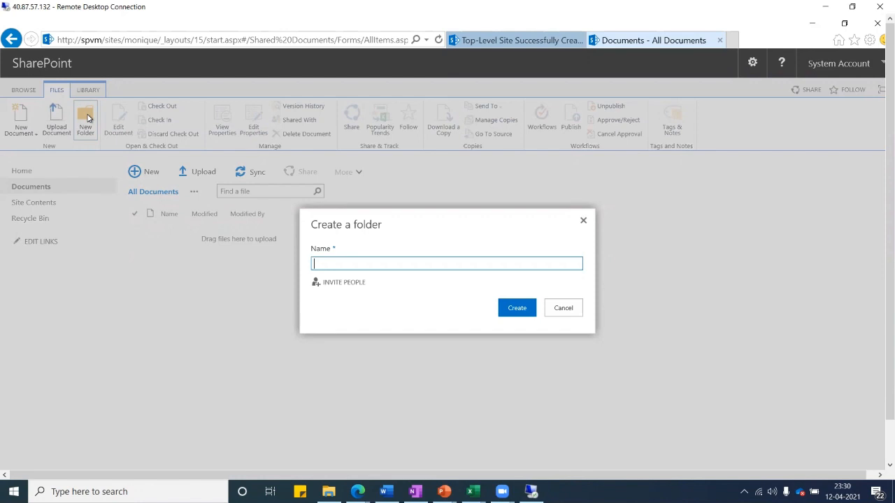
{"action": "type", "text": "HR Ddepartment"}
{"action": "left_click", "coordinate": [511, 308]}
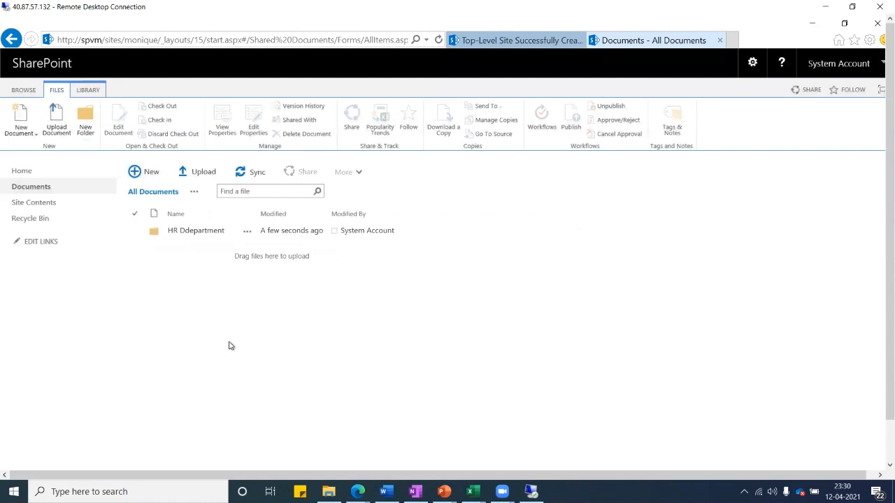
Step: Create a folder named "Sales Department" in the Documents library
{"action": "left_click", "coordinate": [82, 130]}
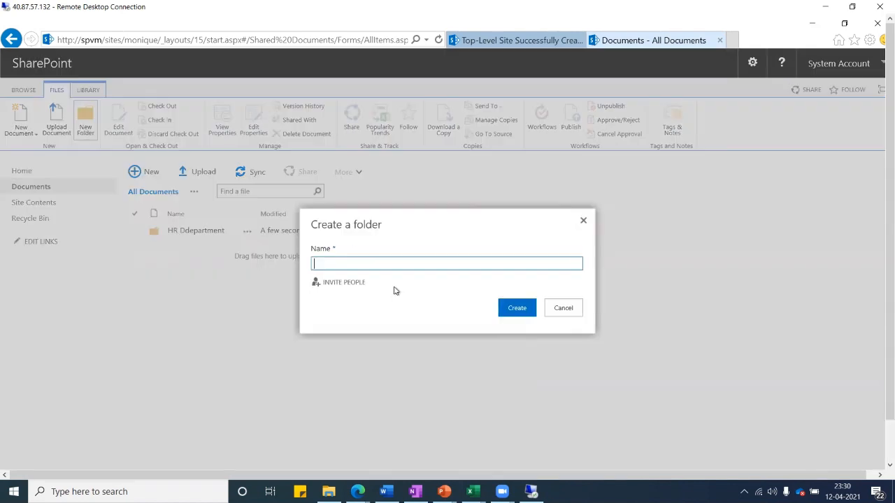
{"action": "type", "text": "Sales d"}
{"action": "key", "text": "BackSpace"}
{"action": "type", "text": "Department"}
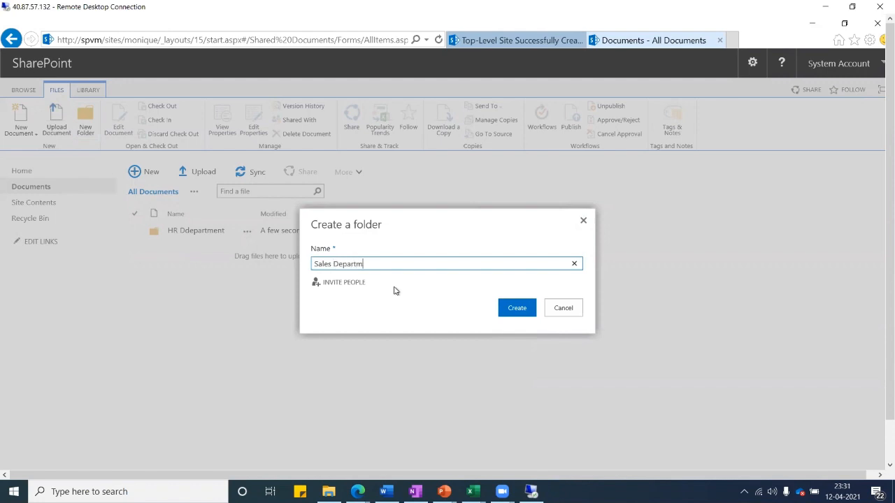
{"action": "left_click", "coordinate": [509, 309]}
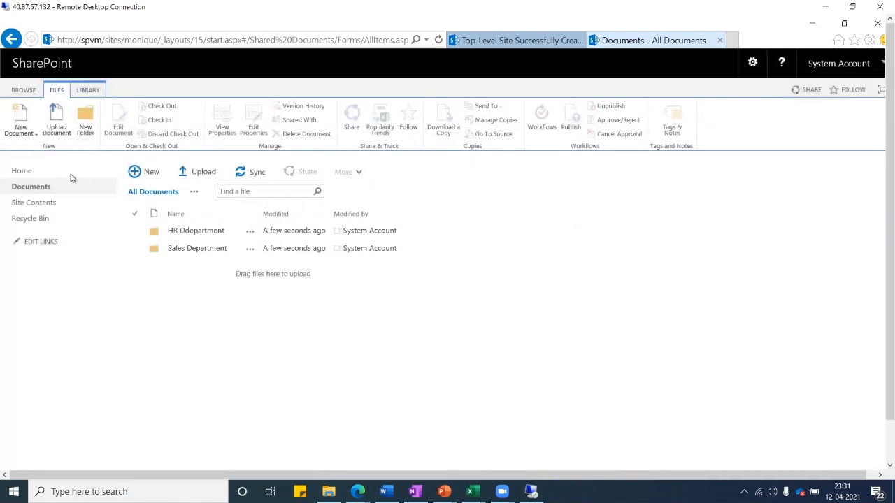
Step: Create a folder named "IT Department" in the Documents library
{"action": "left_click", "coordinate": [86, 130]}
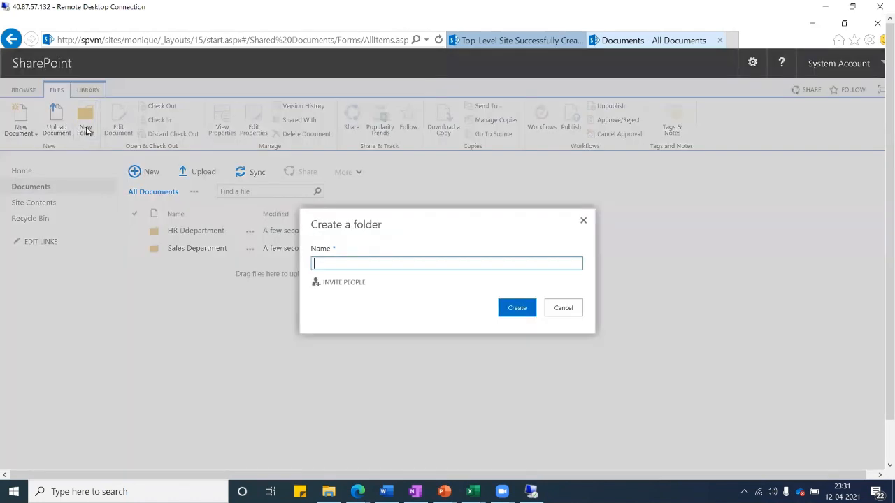
{"action": "type", "text": "IT Dept"}
{"action": "key", "text": "BackSpace"}
{"action": "type", "text": "artment"}
{"action": "left_click", "coordinate": [518, 309]}
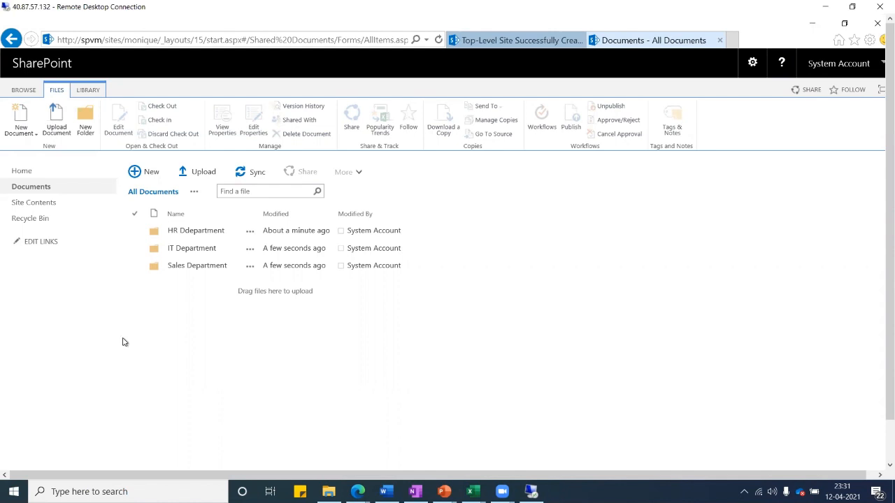
Step: Open the HR Ddepartment folder and create a subfolder named "HR Manual" in it
{"action": "left_click", "coordinate": [186, 231]}
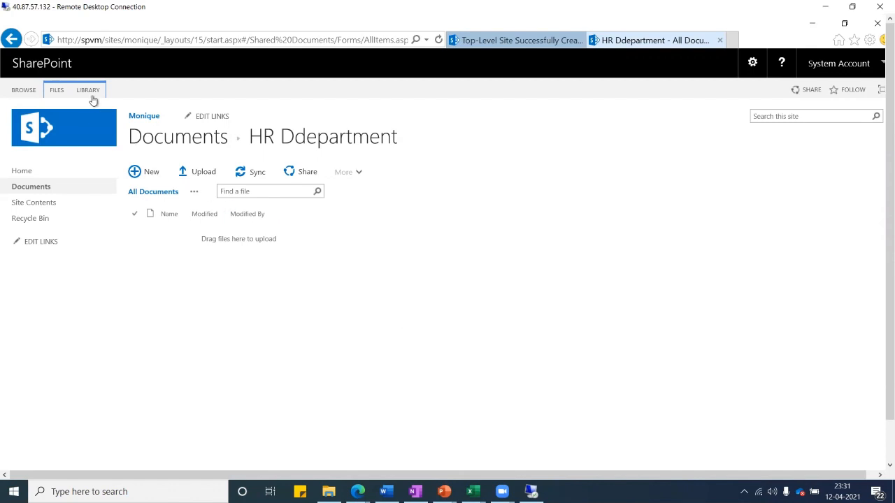
{"action": "left_click", "coordinate": [57, 91]}
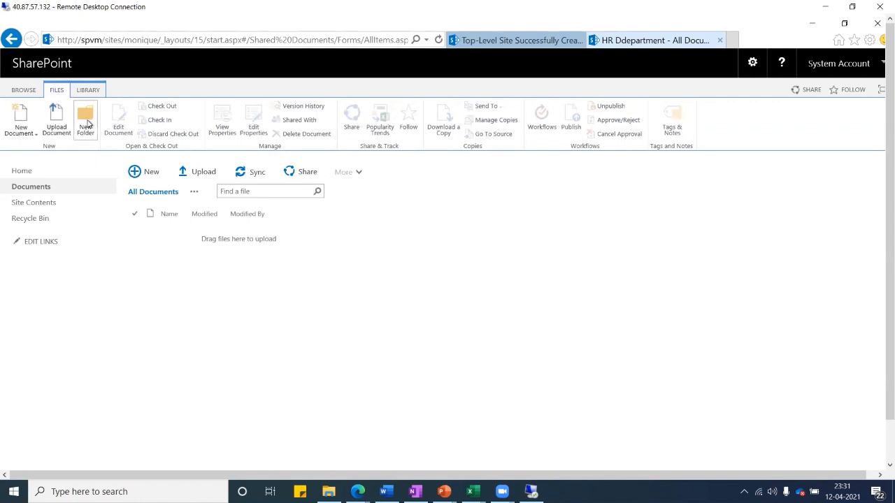
{"action": "left_click", "coordinate": [88, 123]}
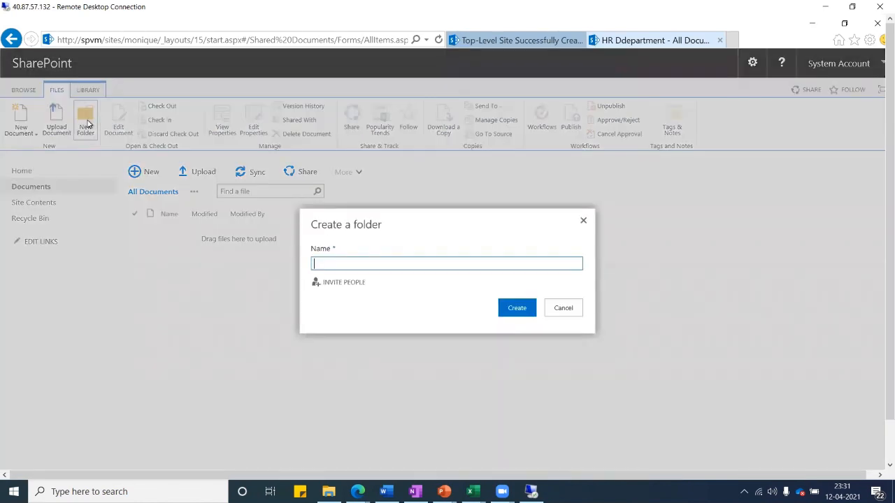
{"action": "type", "text": "hr"}
{"action": "key", "text": "BackSpace"}
{"action": "key", "text": "BackSpace"}
{"action": "type", "text": "HR Manual"}
{"action": "left_click", "coordinate": [517, 308]}
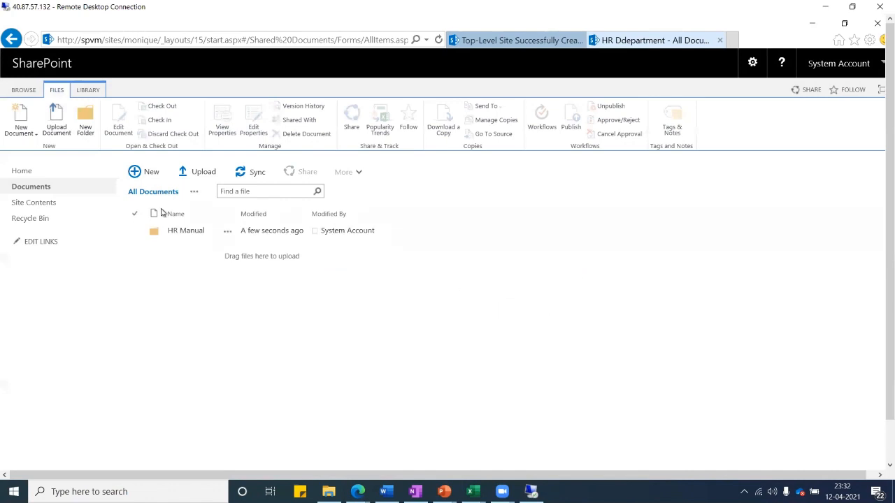
Step: Create two more subfolders in HR Ddepartment named "Employee Manual" and "Employee Data"
{"action": "left_click", "coordinate": [85, 126]}
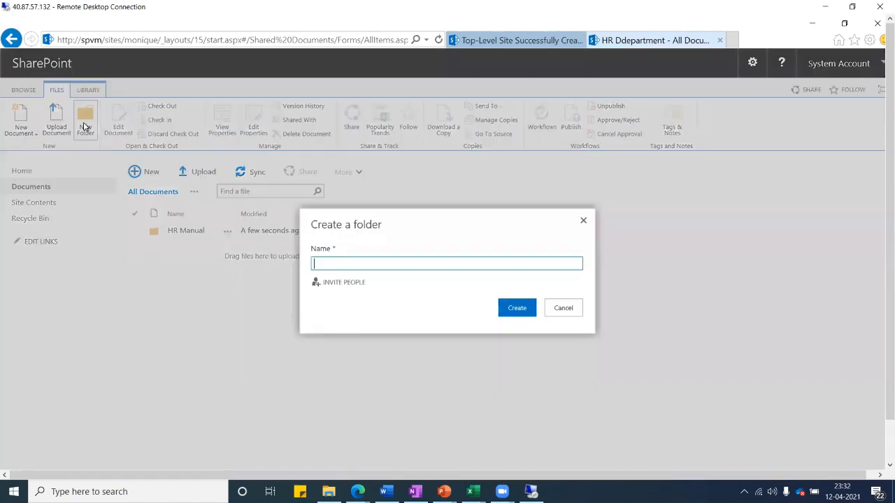
{"action": "type", "text": "Employee Manual"}
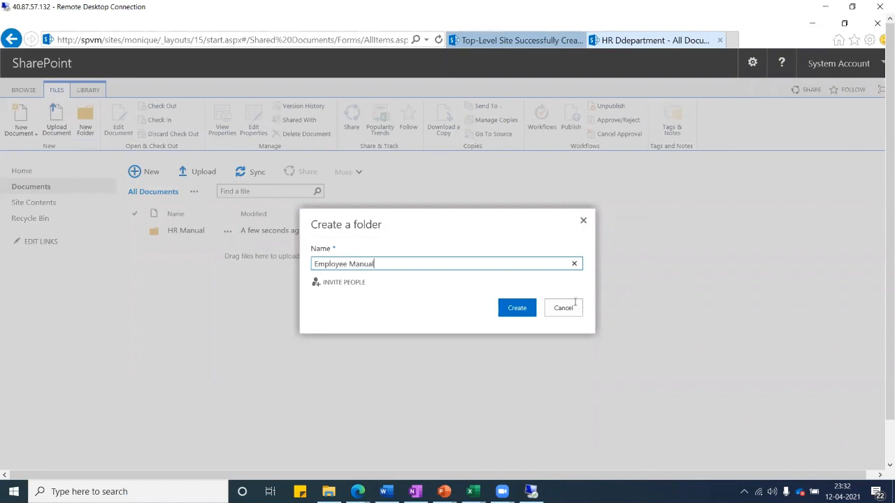
{"action": "left_click", "coordinate": [527, 307]}
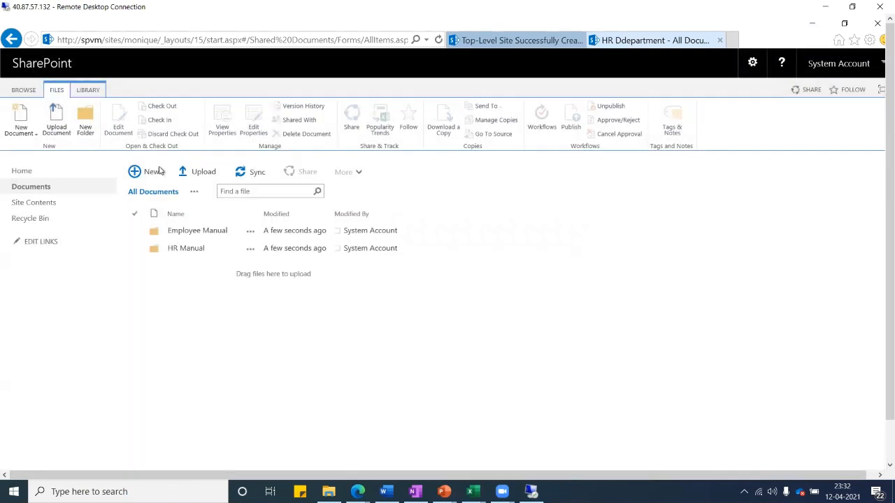
{"action": "left_click", "coordinate": [93, 126]}
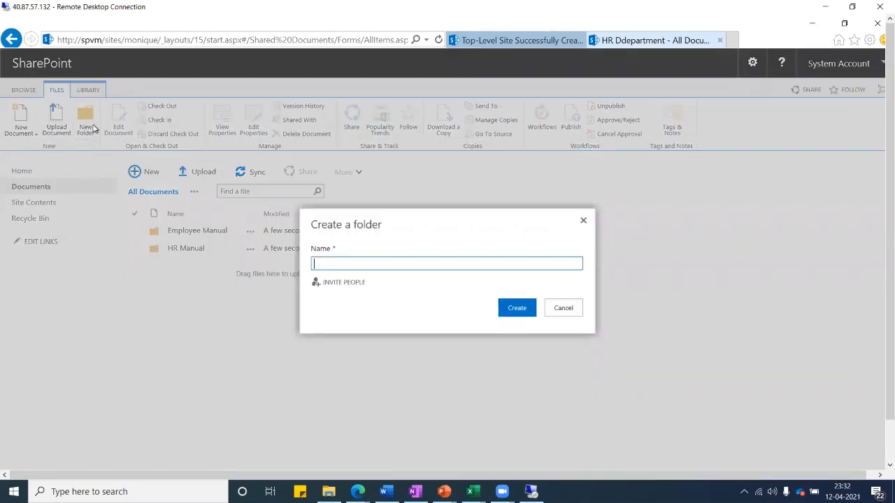
{"action": "type", "text": "Employee Data"}
{"action": "left_click", "coordinate": [505, 308]}
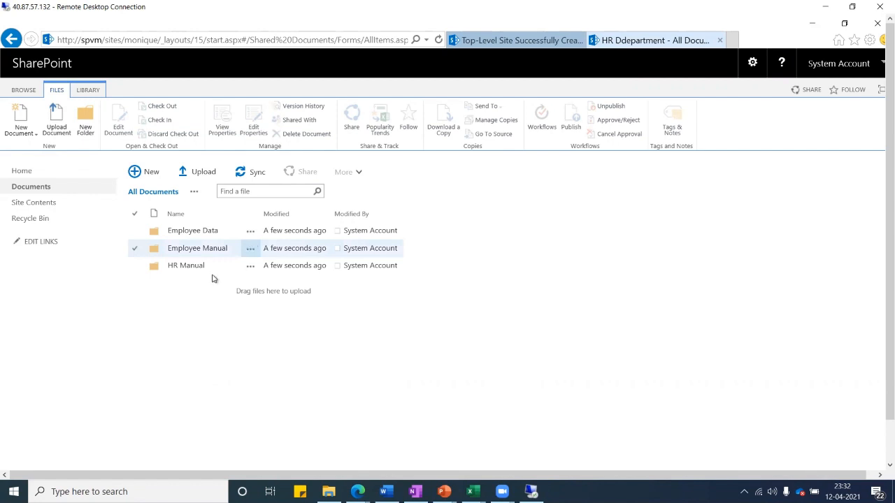
Step: Open the Employee Data folder and start adding a document to it
{"action": "left_click", "coordinate": [194, 233]}
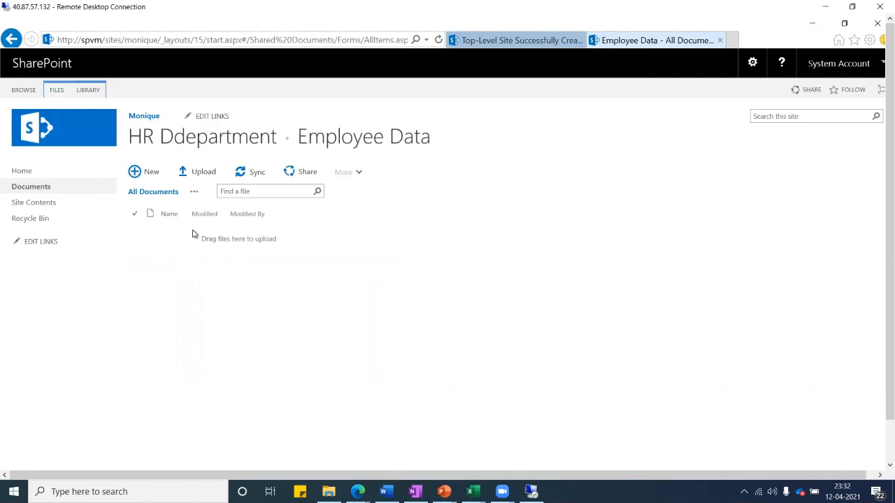
{"action": "left_click", "coordinate": [185, 172]}
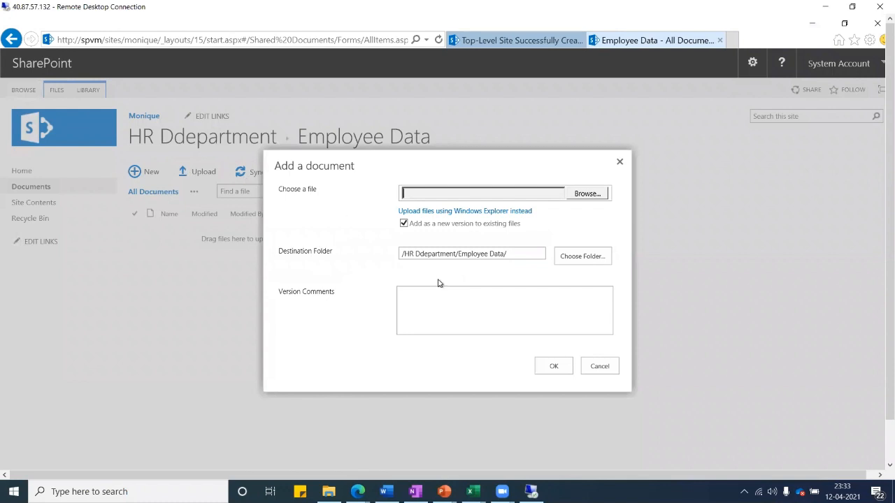
{"action": "left_click", "coordinate": [581, 199]}
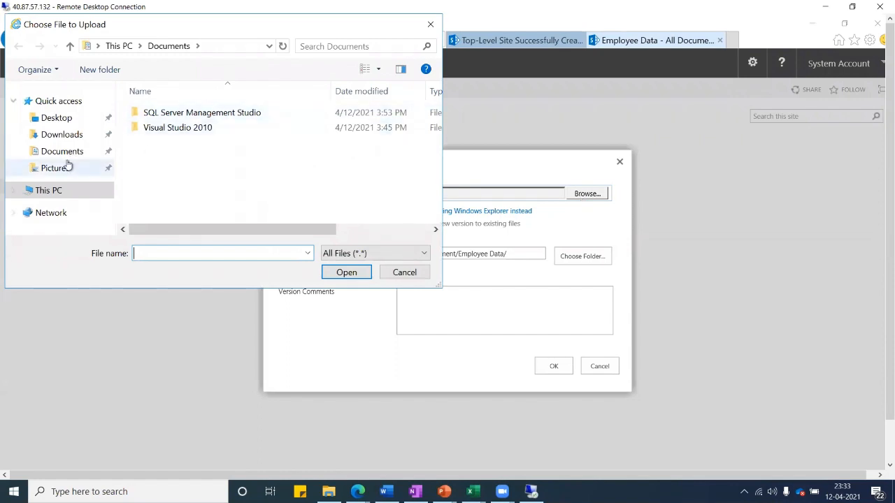
{"action": "left_click", "coordinate": [58, 199]}
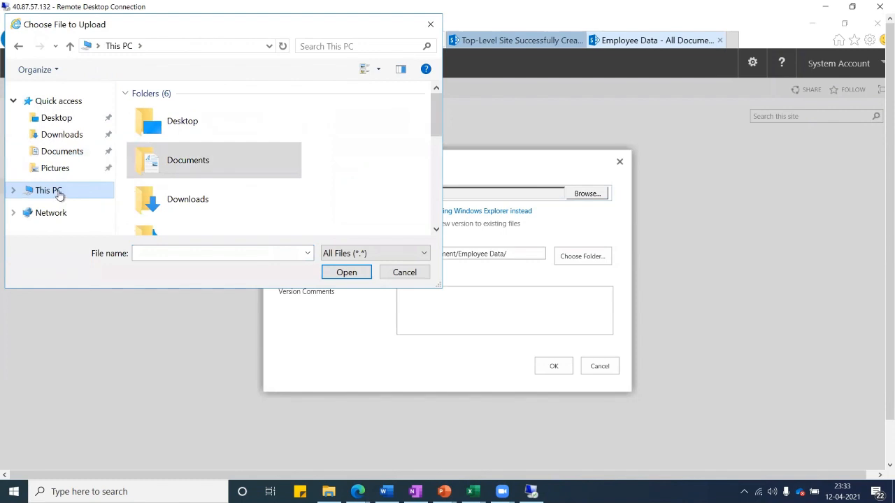
{"action": "left_click", "coordinate": [13, 192]}
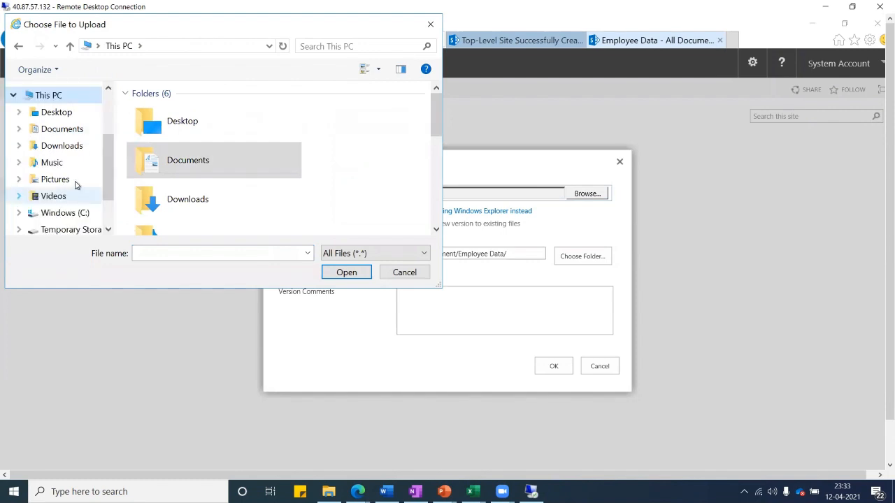
{"action": "scroll", "coordinate": [62, 200], "scroll_direction": "down", "scroll_amount": 2}
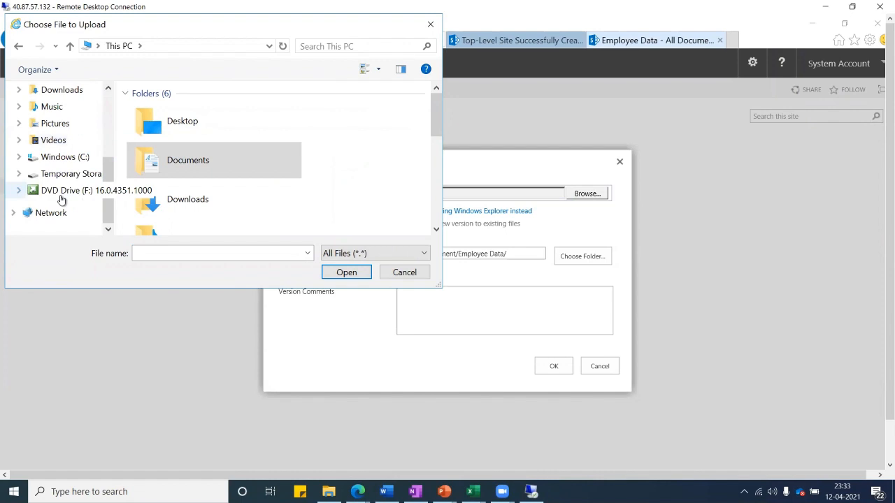
{"action": "scroll", "coordinate": [62, 200], "scroll_direction": "up", "scroll_amount": 3}
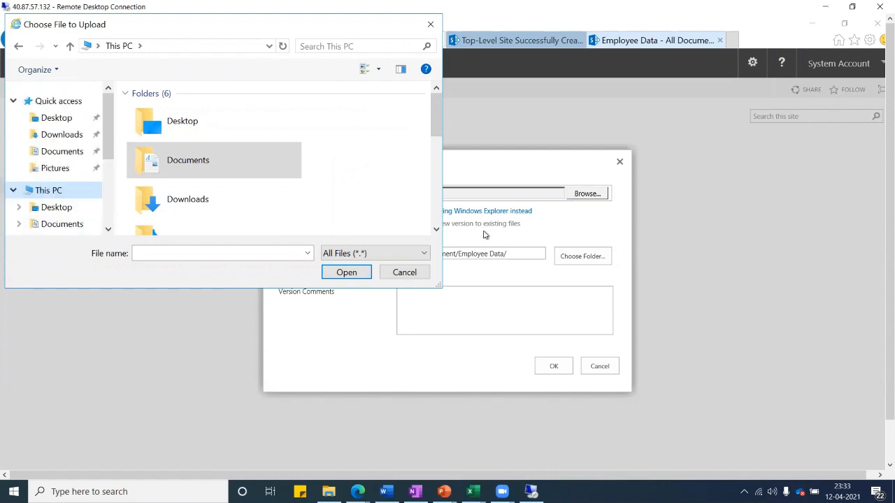
{"action": "left_click", "coordinate": [404, 272]}
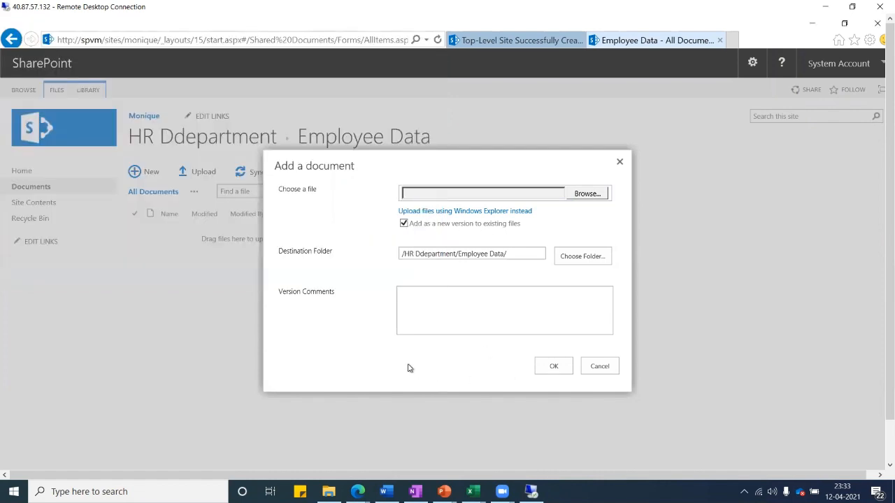
Step: Switch to File Explorer on the remote server and open its Windows (C:) drive
{"action": "left_click_drag", "start_coordinate": [887, 194], "coordinate": [888, 361]}
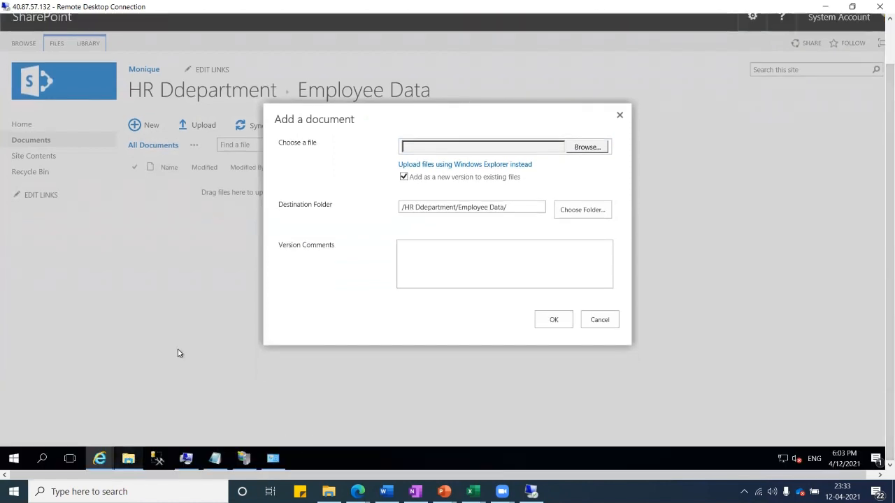
{"action": "left_click", "coordinate": [128, 459]}
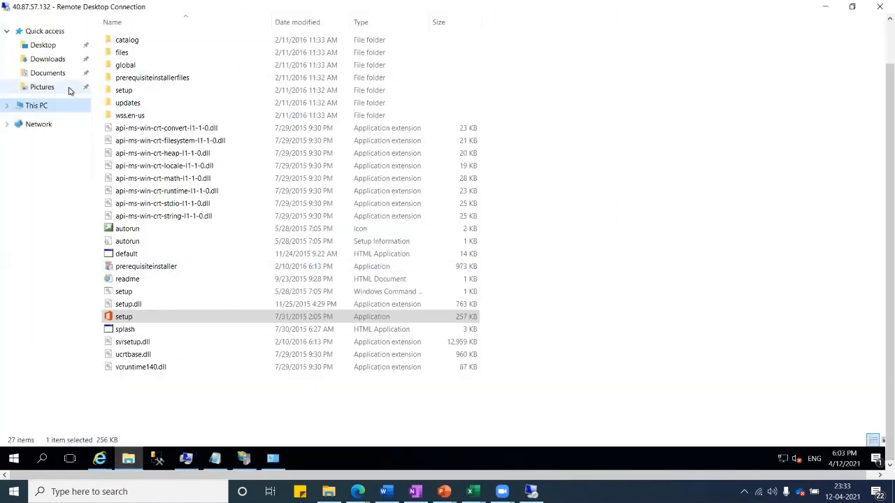
{"action": "left_click", "coordinate": [44, 45]}
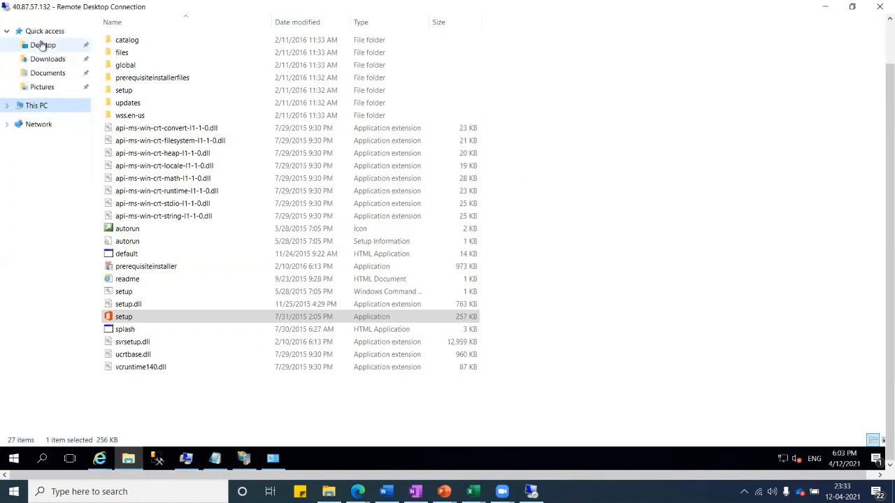
{"action": "left_click", "coordinate": [35, 106]}
{"action": "double_click", "coordinate": [212, 146]}
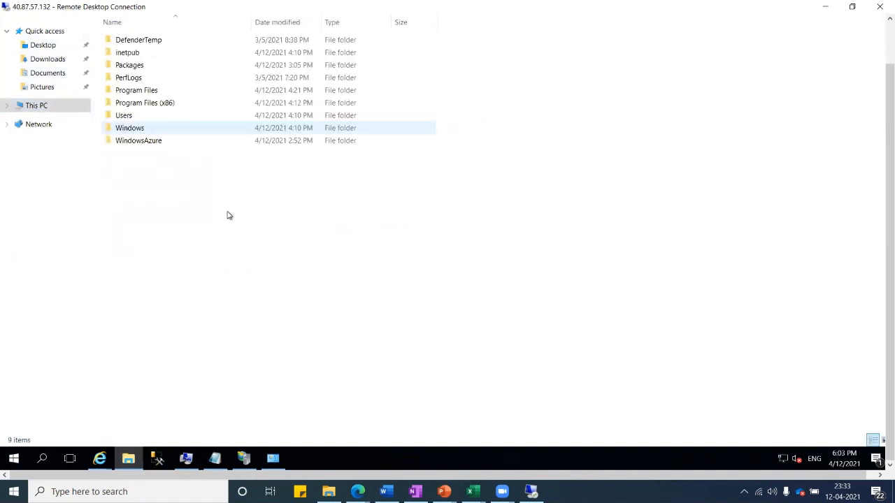
Step: Create a folder named "data" on the server's C: drive and open it
{"action": "right_click", "coordinate": [226, 216]}
{"action": "mouse_move", "coordinate": [293, 328]}
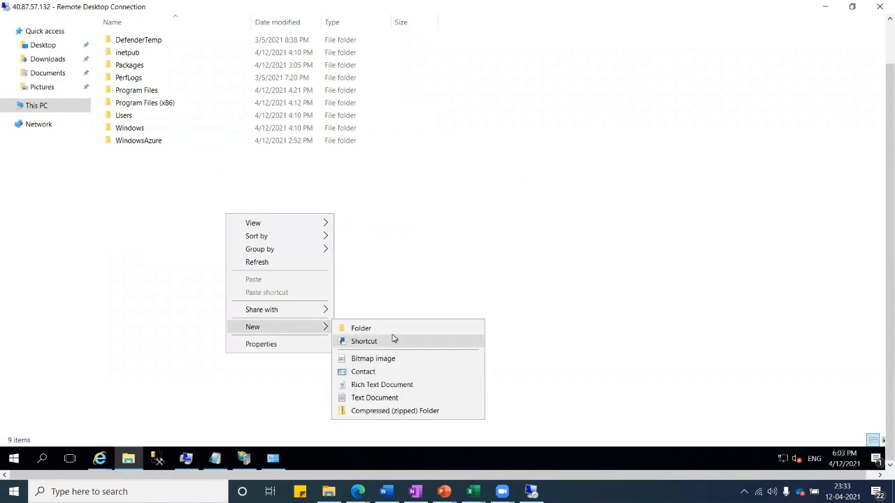
{"action": "left_click", "coordinate": [391, 331]}
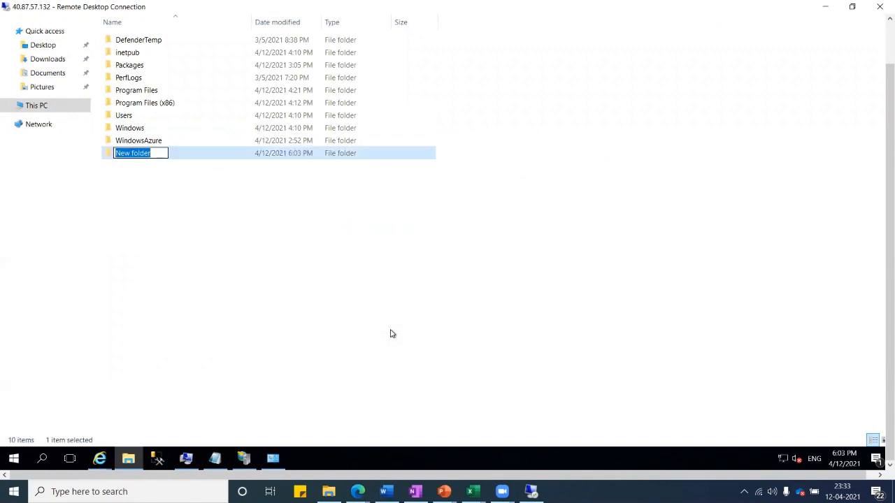
{"action": "type", "text": "daa"}
{"action": "key", "text": "BackSpace"}
{"action": "type", "text": "ta"}
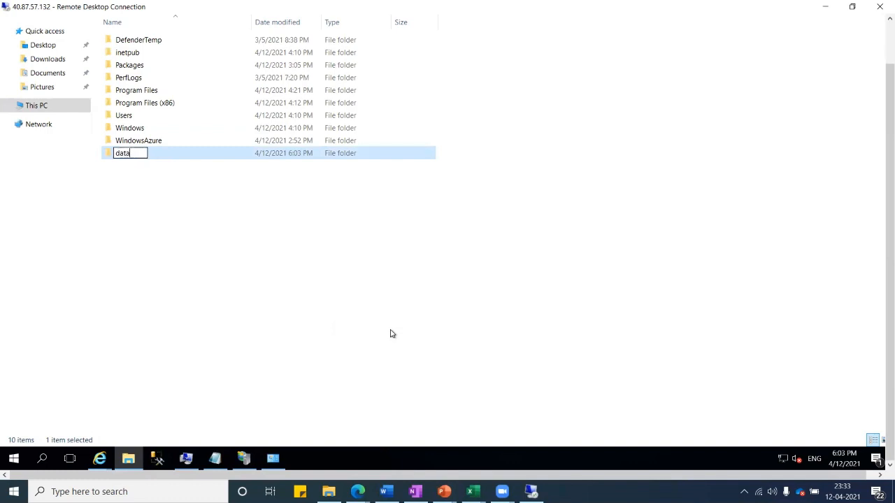
{"action": "key", "text": "Return"}
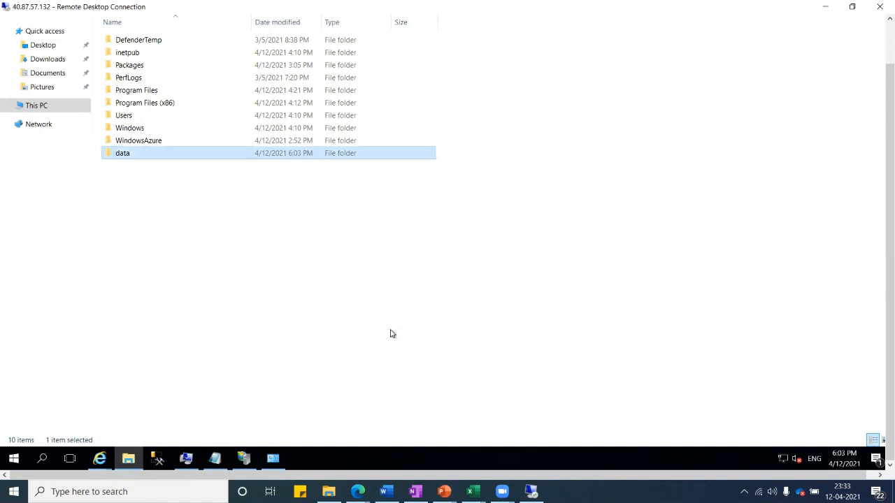
{"action": "double_click", "coordinate": [217, 157]}
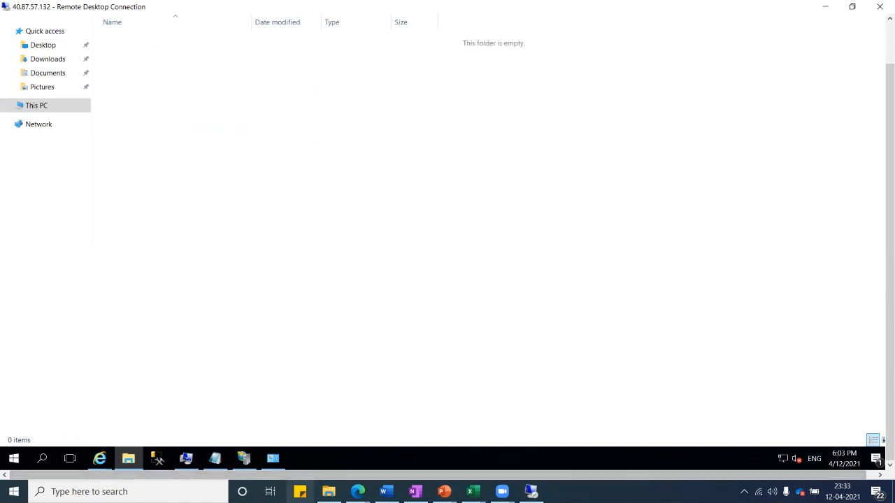
Step: Switch to File Explorer on the local computer and open the AZ500 folder in OneDrive
{"action": "mouse_move", "coordinate": [335, 462]}
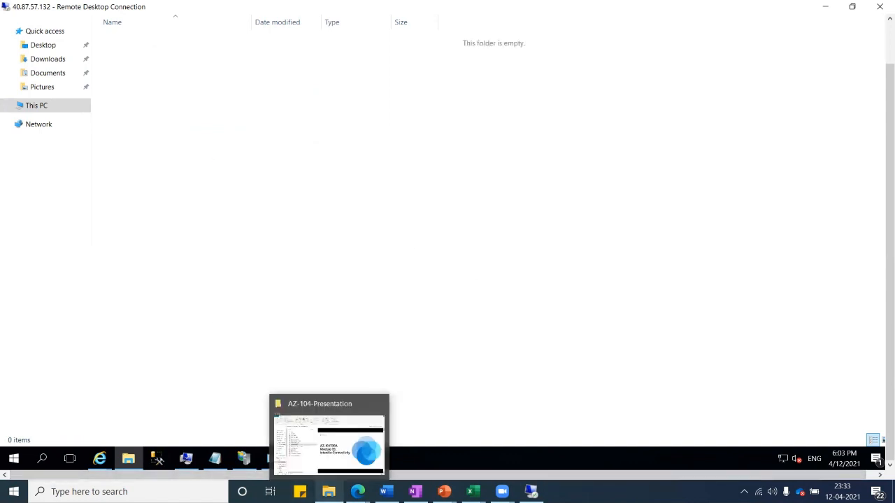
{"action": "left_click", "coordinate": [336, 458]}
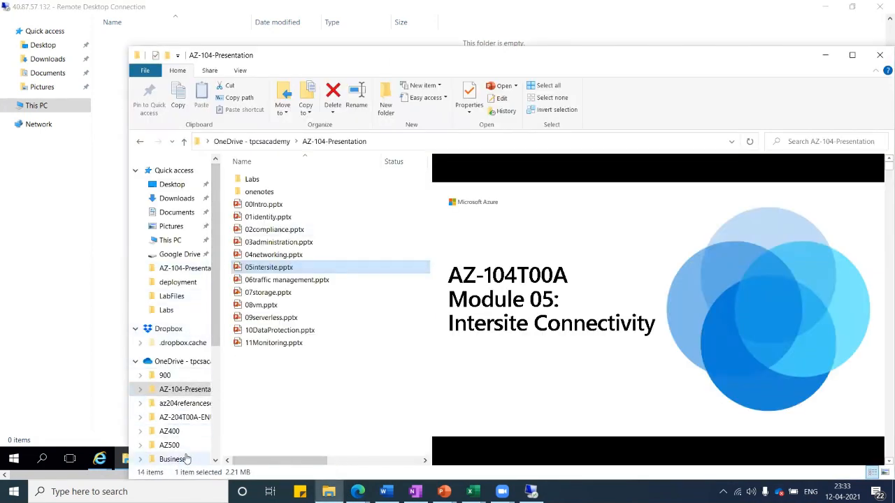
{"action": "scroll", "coordinate": [214, 434], "scroll_direction": "down", "scroll_amount": 1}
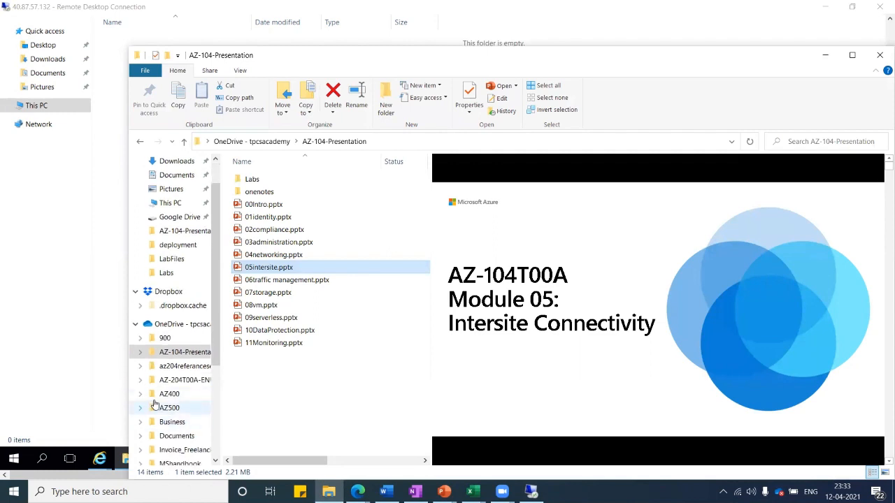
{"action": "scroll", "coordinate": [178, 406], "scroll_direction": "down", "scroll_amount": 1}
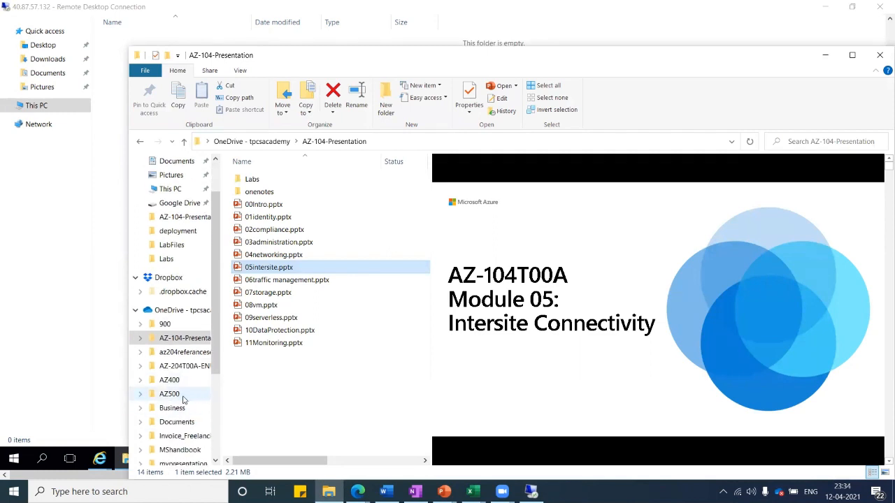
{"action": "left_click", "coordinate": [169, 395]}
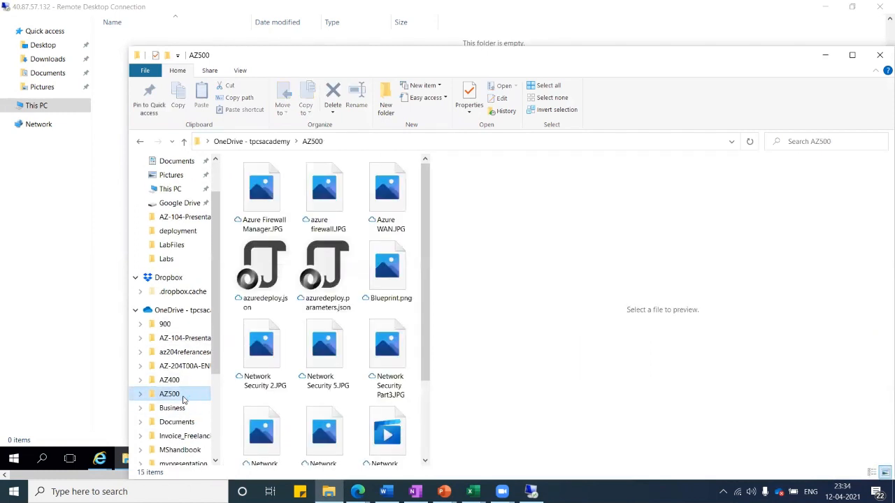
{"action": "scroll", "coordinate": [400, 375], "scroll_direction": "down", "scroll_amount": 2}
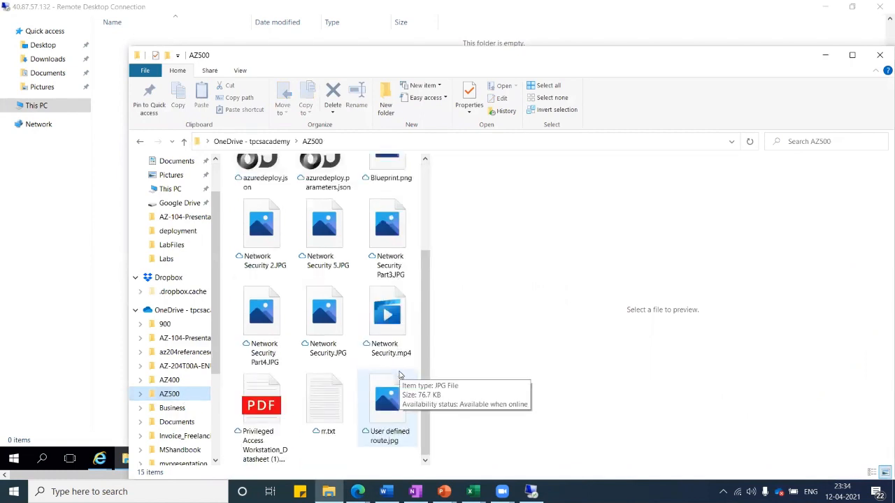
Step: Select six AZ500 files: the Privileged Access Workstation PDF, rr.txt, User defined route.jpg, Network Security.mp4, Network Security.JPG and Network Security Part4.JPG
{"action": "left_click", "coordinate": [235, 383]}
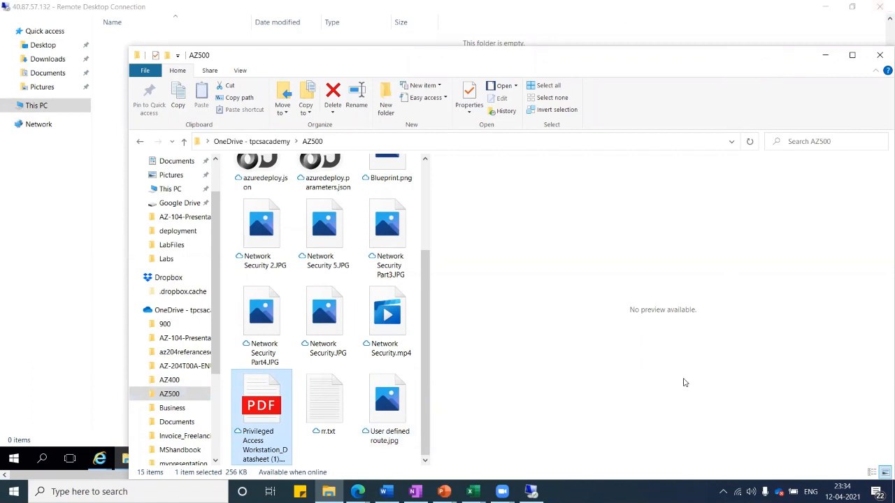
{"action": "left_click", "coordinate": [325, 402], "text": "ctrl"}
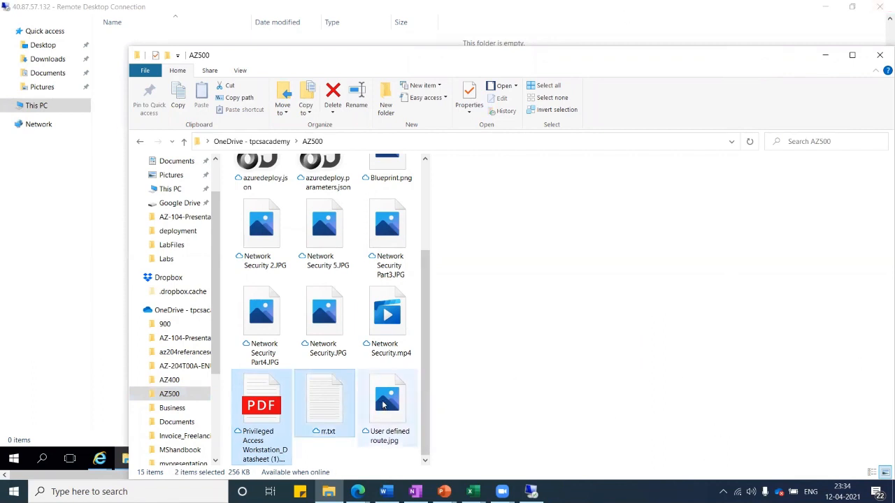
{"action": "left_click", "coordinate": [388, 318], "text": "ctrl"}
{"action": "left_click", "coordinate": [325, 319], "text": "ctrl"}
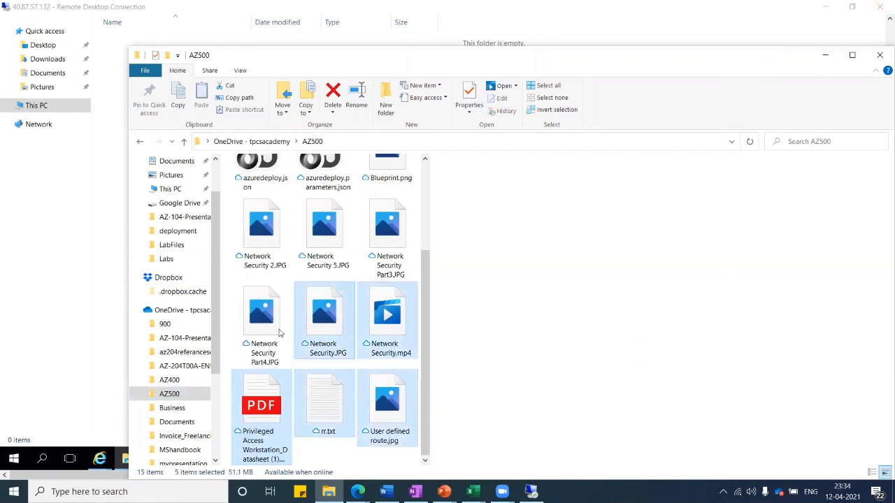
{"action": "left_click", "coordinate": [262, 322], "text": "ctrl"}
Step: Snap the AZ500 window beside the Azure portal and restore the Remote Desktop window to a smaller size
{"action": "left_click_drag", "start_coordinate": [642, 64], "coordinate": [850, 124]}
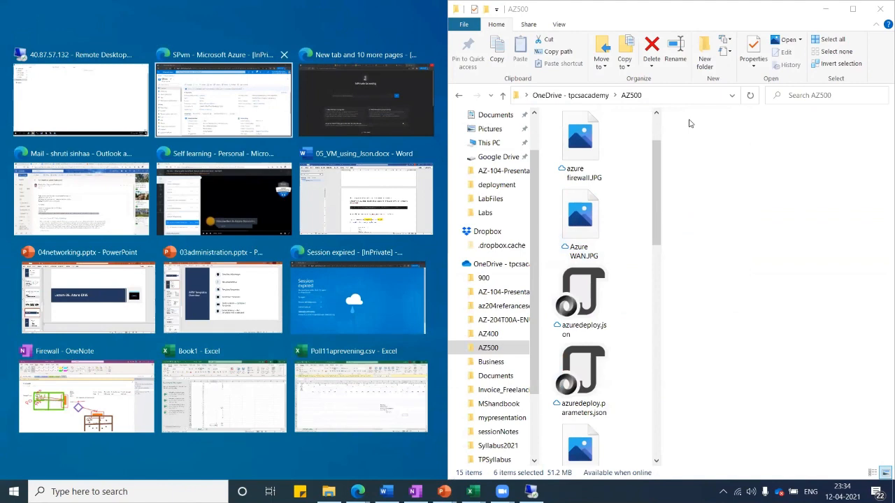
{"action": "left_click", "coordinate": [224, 101]}
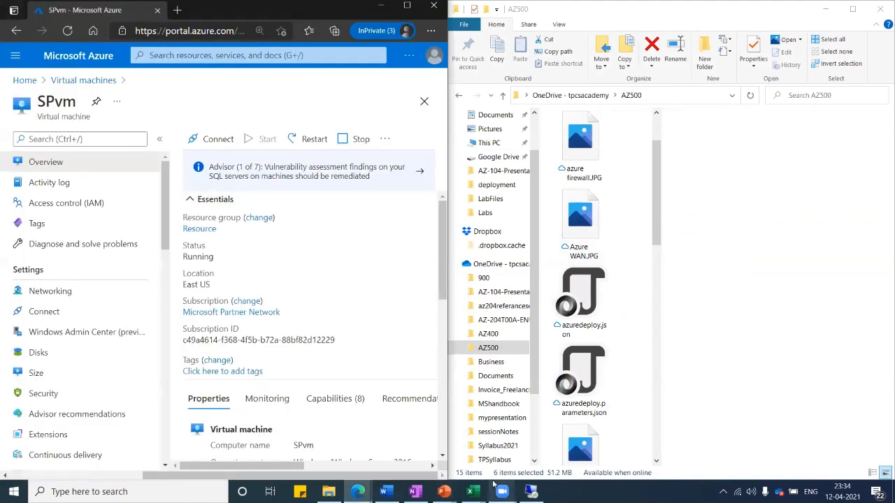
{"action": "left_click", "coordinate": [531, 492]}
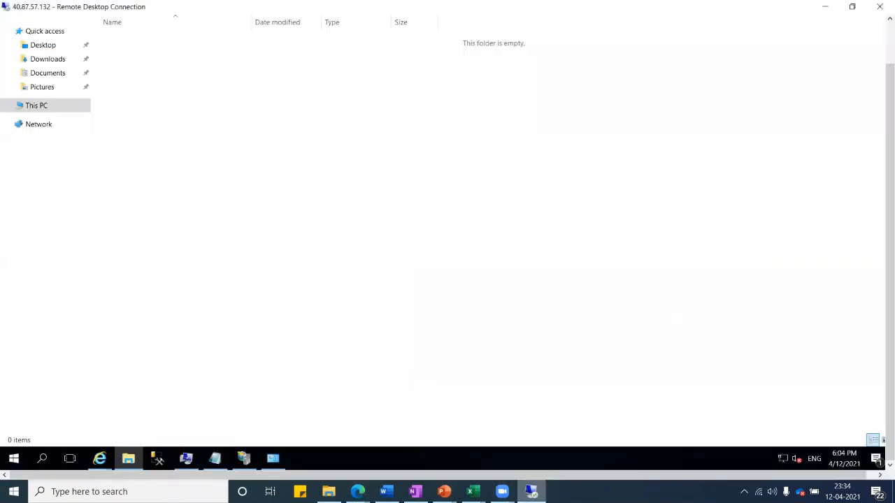
{"action": "left_click", "coordinate": [853, 6]}
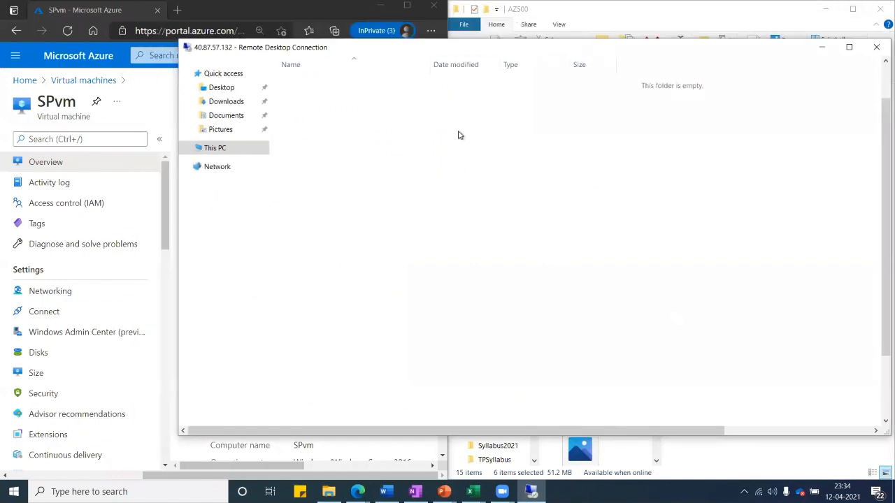
Step: Copy the six selected AZ500 files and try to paste them into the data folder on the remote server's C: drive
{"action": "left_click", "coordinate": [329, 492]}
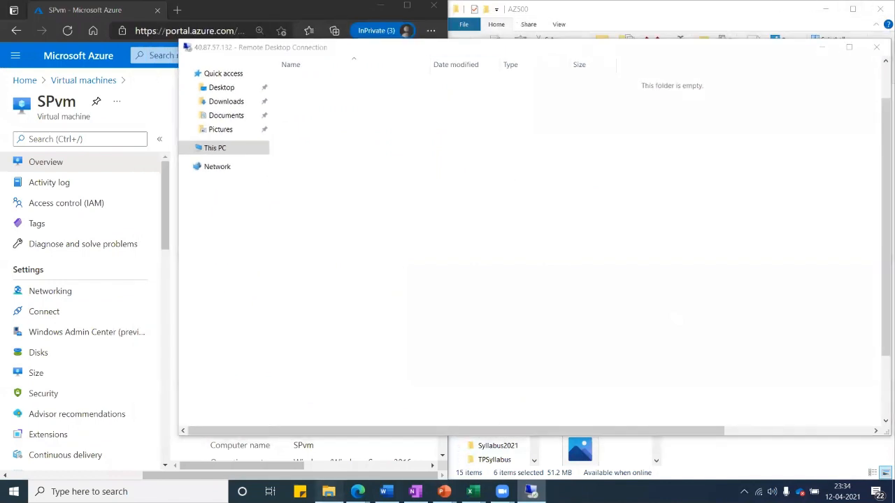
{"action": "left_click", "coordinate": [852, 8]}
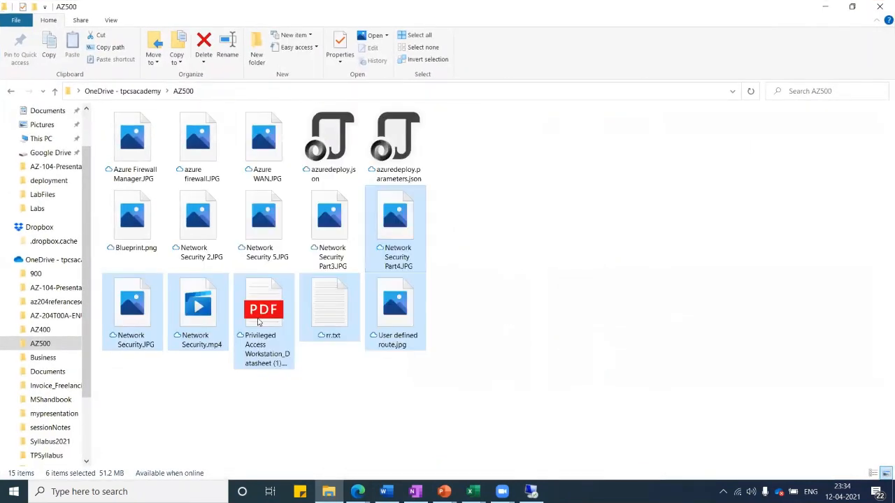
{"action": "right_click", "coordinate": [259, 322]}
{"action": "left_click", "coordinate": [288, 375]}
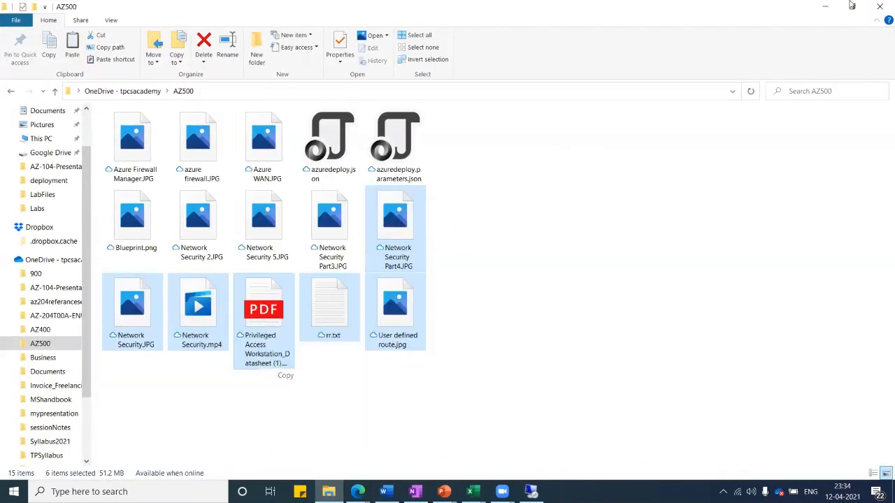
{"action": "left_click", "coordinate": [825, 6]}
{"action": "right_click", "coordinate": [376, 179]}
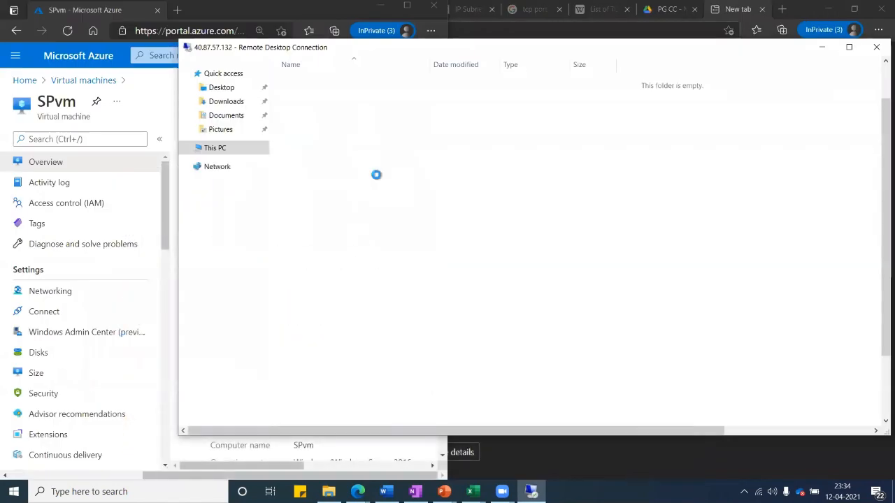
{"action": "left_click", "coordinate": [226, 151]}
{"action": "double_click", "coordinate": [289, 175]}
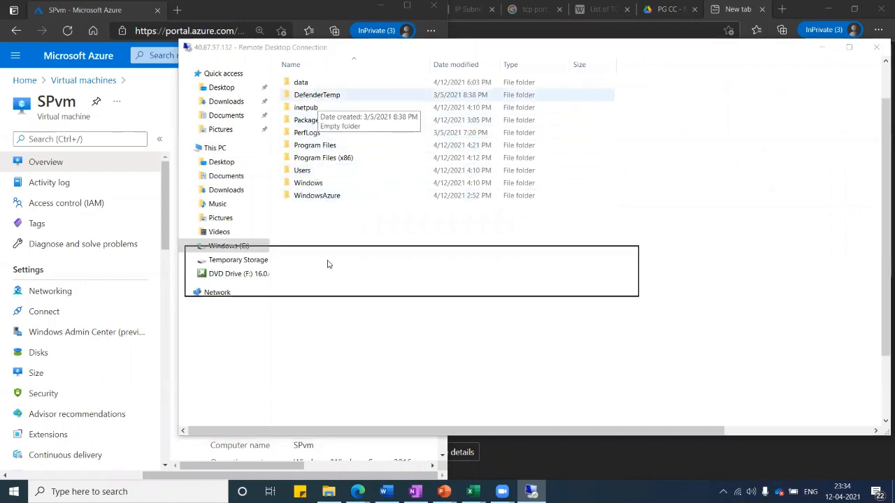
{"action": "double_click", "coordinate": [309, 85]}
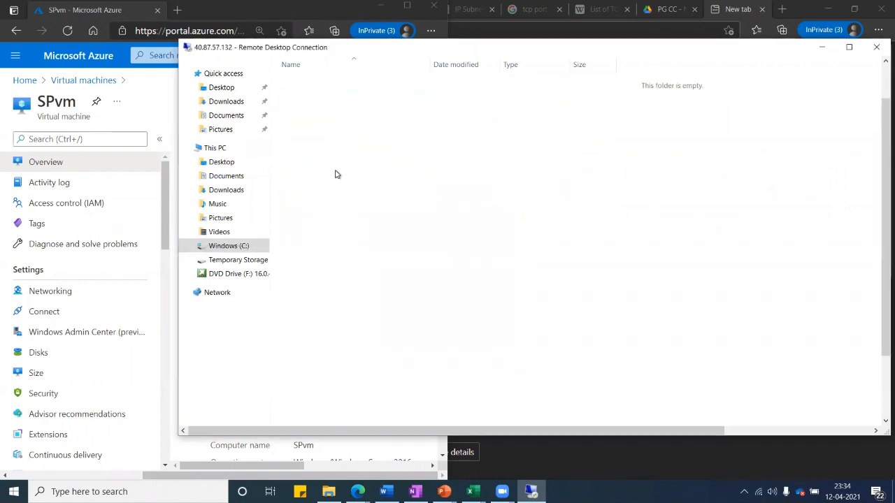
{"action": "right_click", "coordinate": [335, 174]}
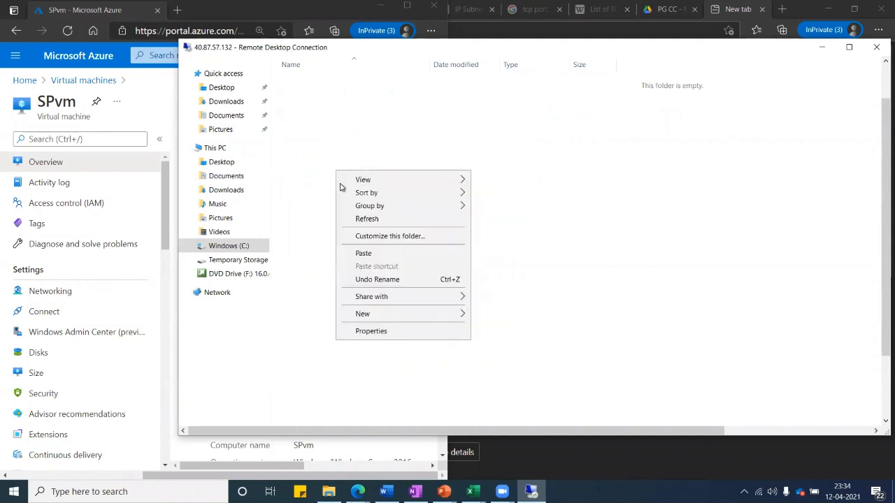
{"action": "left_click", "coordinate": [358, 245]}
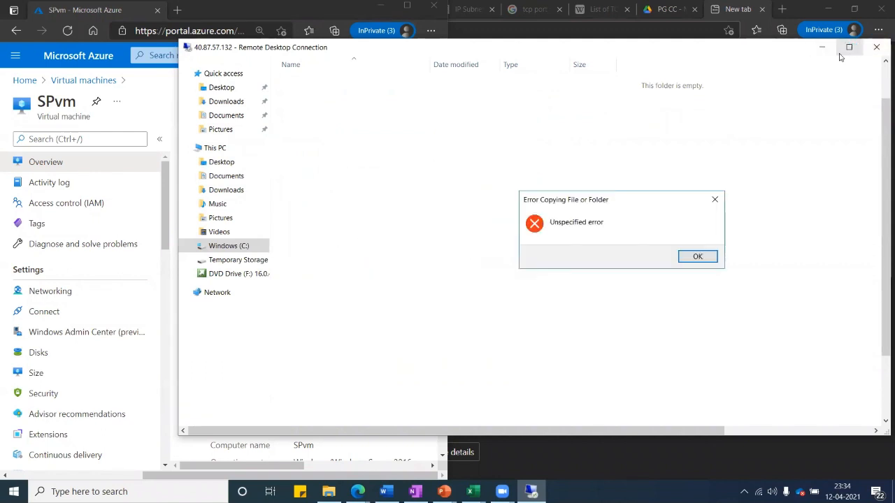
{"action": "left_click", "coordinate": [704, 259]}
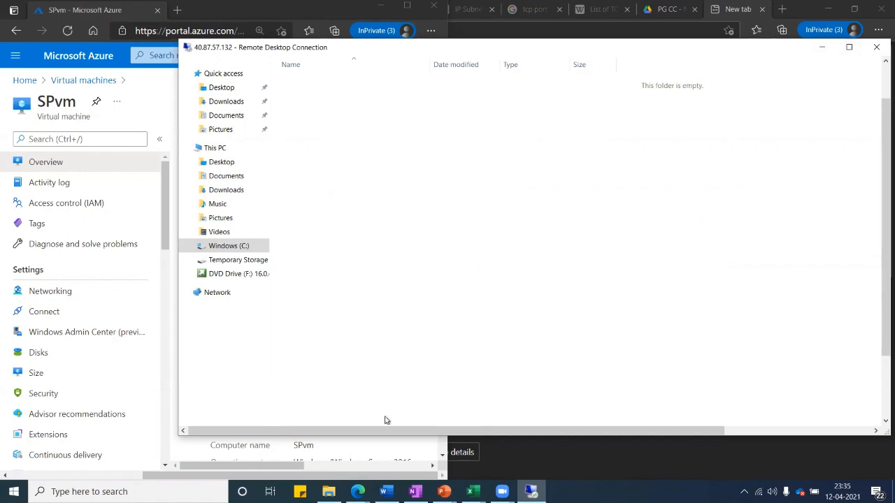
Step: Copy the selected AZ500 files again and retry pasting them into the remote server's data folder
{"action": "left_click", "coordinate": [328, 492]}
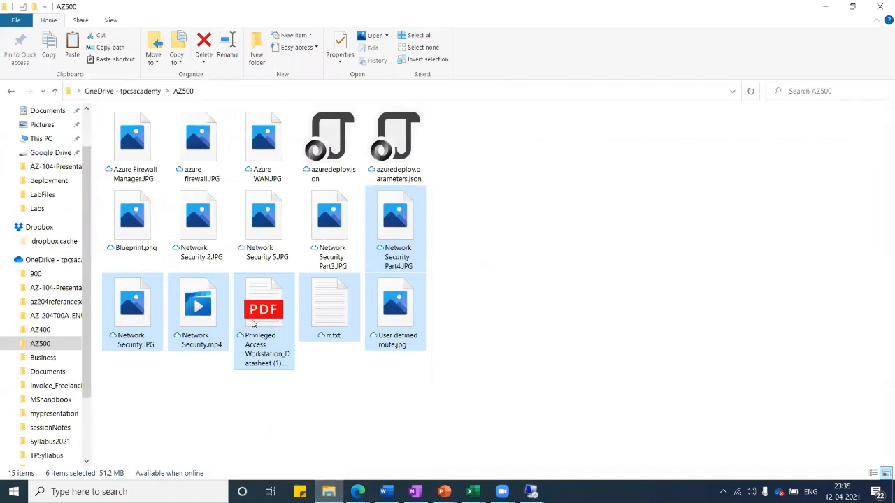
{"action": "right_click", "coordinate": [252, 323]}
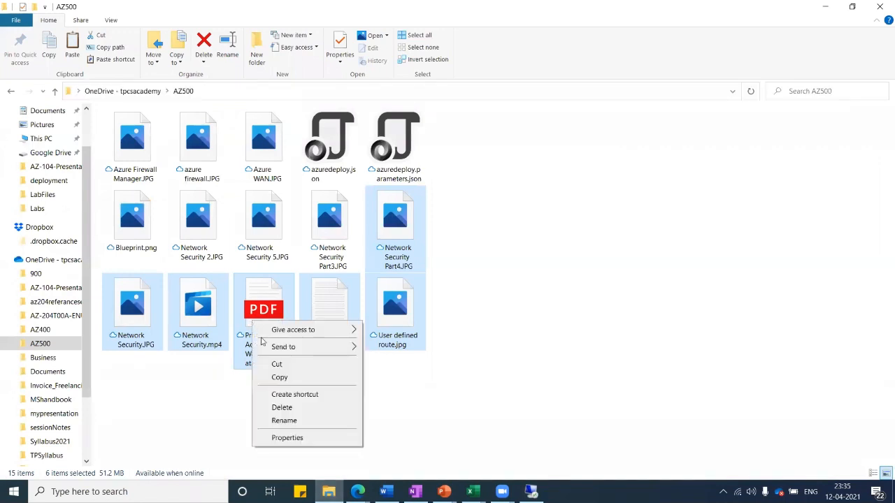
{"action": "left_click", "coordinate": [279, 378]}
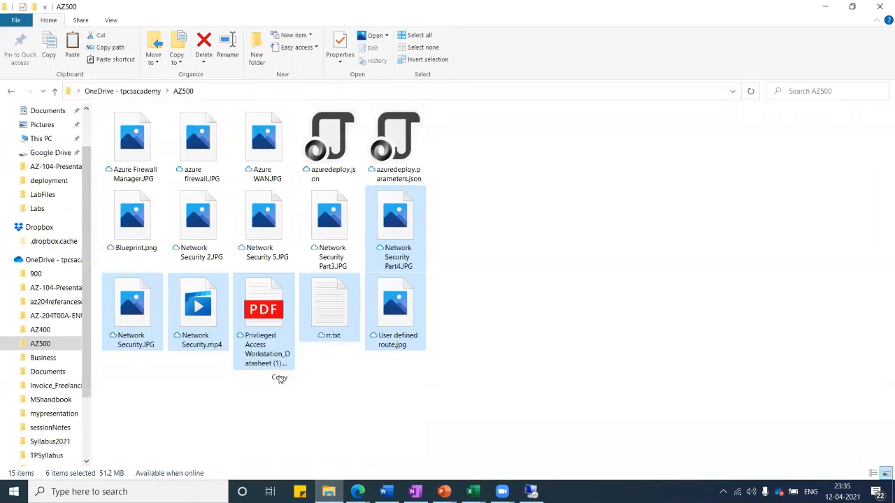
{"action": "left_click", "coordinate": [829, 8]}
{"action": "right_click", "coordinate": [482, 128]}
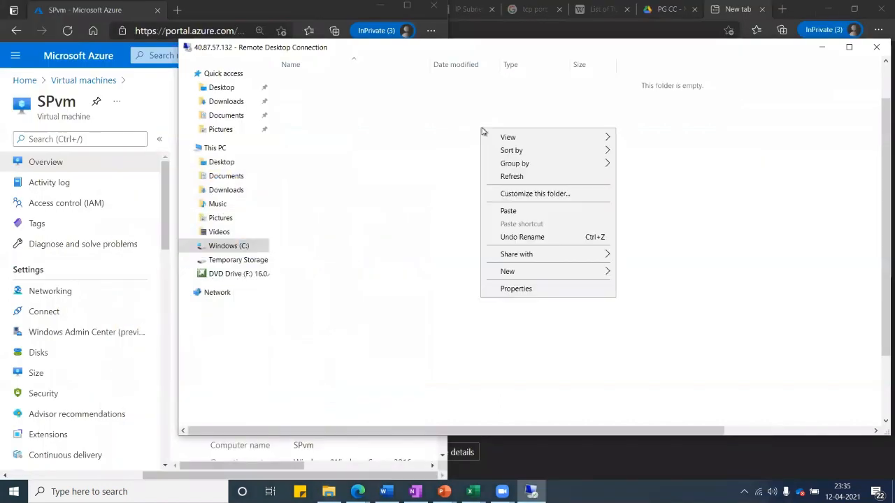
{"action": "left_click", "coordinate": [507, 210]}
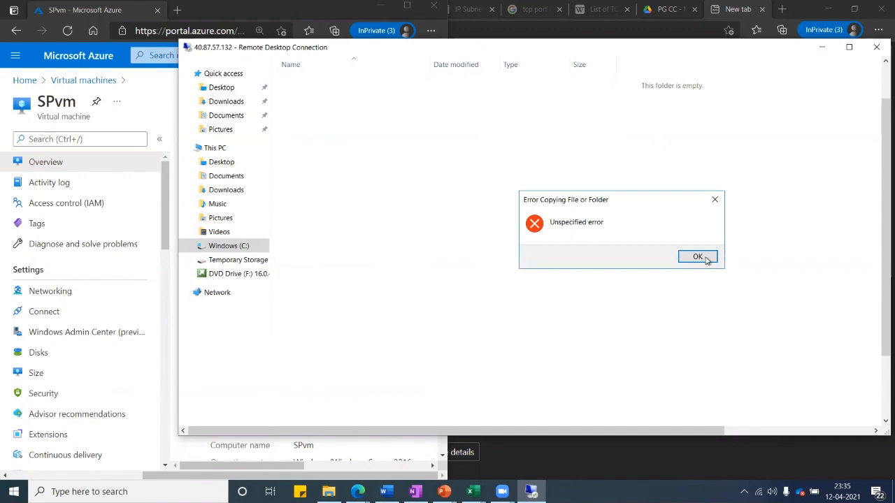
{"action": "left_click", "coordinate": [698, 257]}
Step: Switch to File Explorer and look through the az204 and demo1 folders on the local C: drive for files to transfer
{"action": "left_click", "coordinate": [333, 491]}
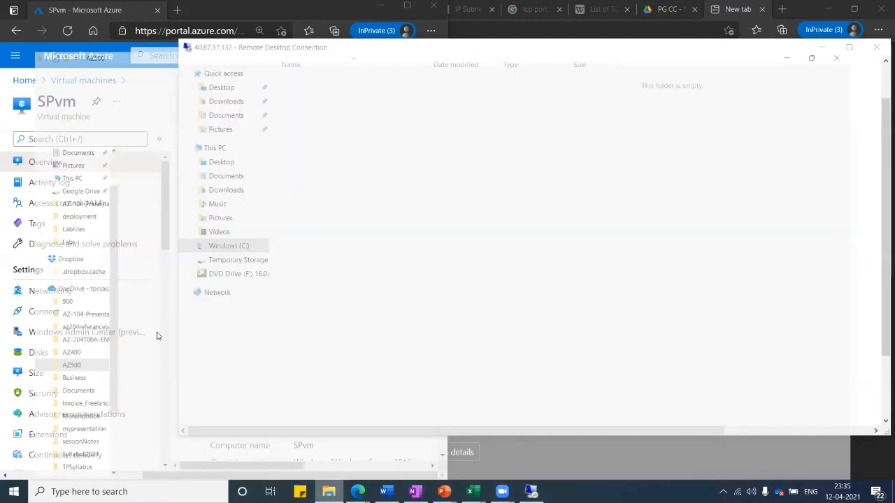
{"action": "scroll", "coordinate": [42, 377], "scroll_direction": "down", "scroll_amount": 2}
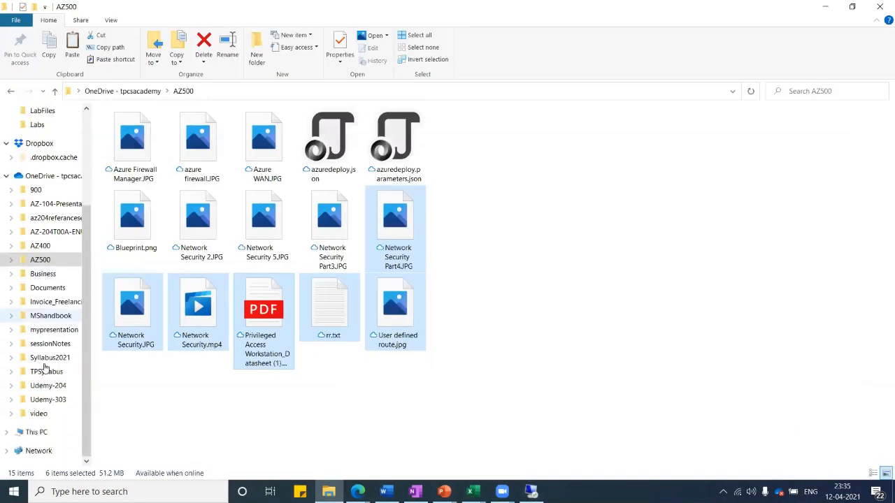
{"action": "left_click", "coordinate": [39, 432]}
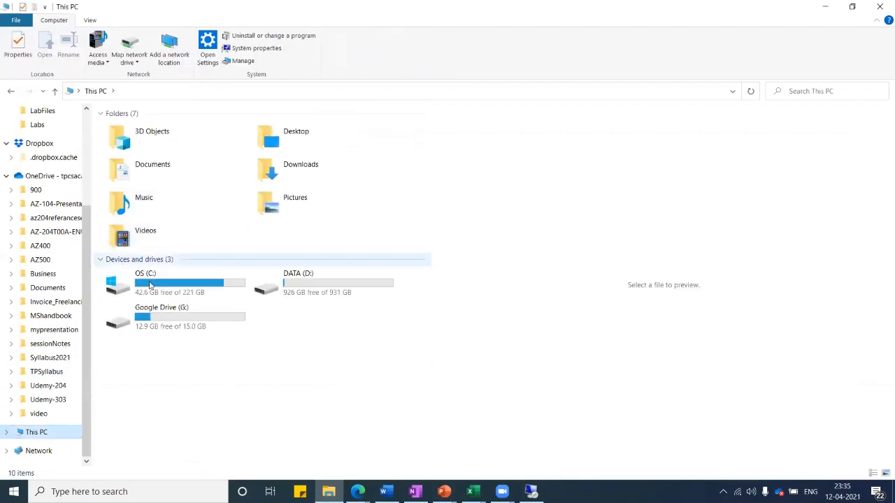
{"action": "double_click", "coordinate": [167, 282]}
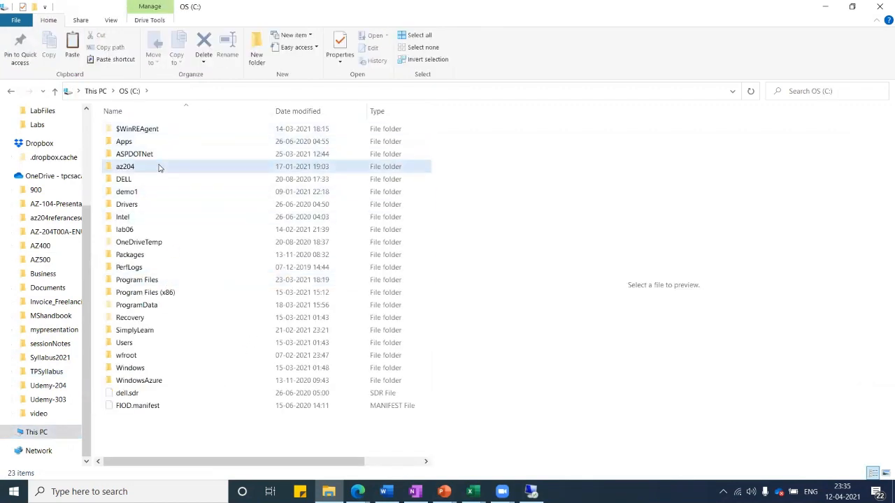
{"action": "double_click", "coordinate": [159, 167]}
{"action": "left_click", "coordinate": [12, 93]}
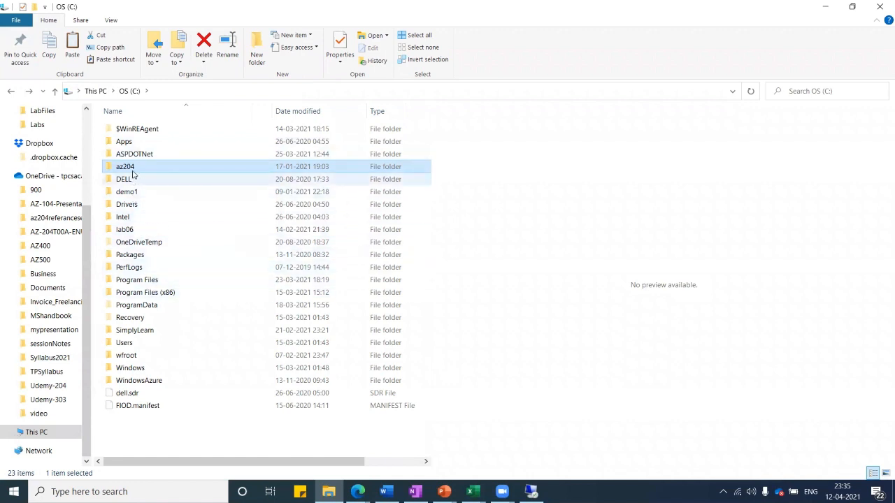
{"action": "left_click", "coordinate": [138, 192]}
{"action": "double_click", "coordinate": [138, 192]}
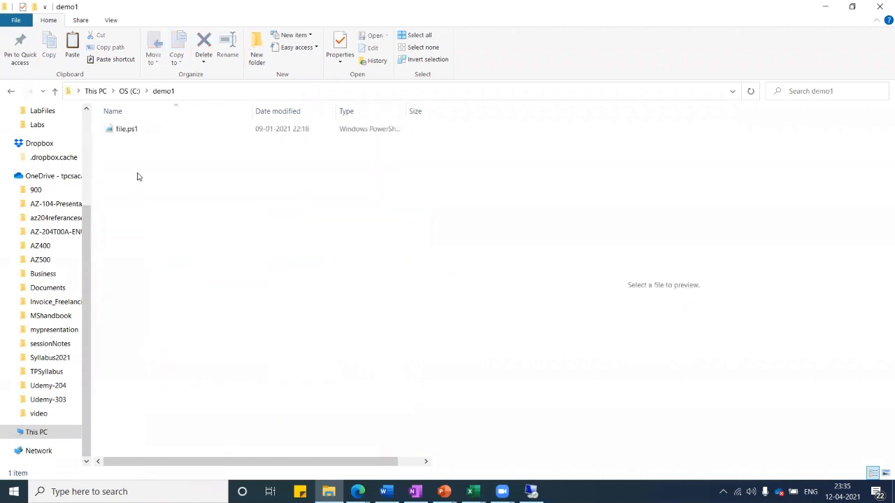
{"action": "left_click", "coordinate": [130, 135]}
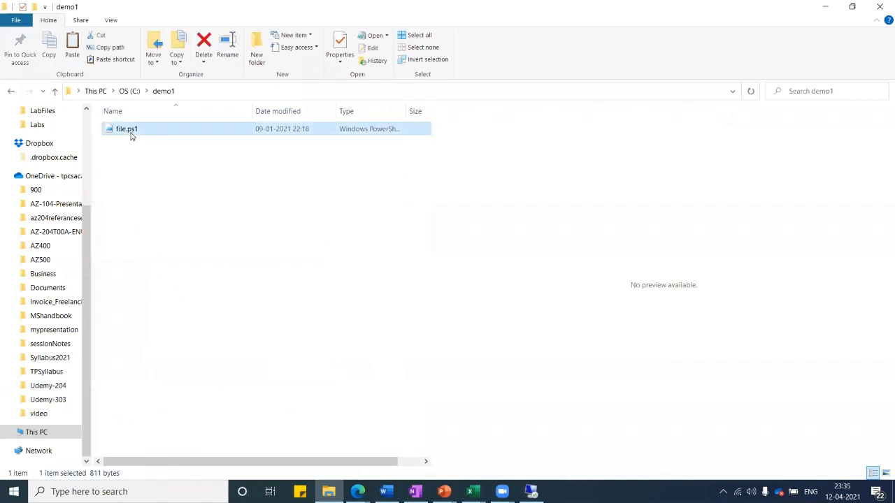
{"action": "left_click", "coordinate": [11, 92]}
{"action": "scroll", "coordinate": [63, 225], "scroll_direction": "up", "scroll_amount": 3}
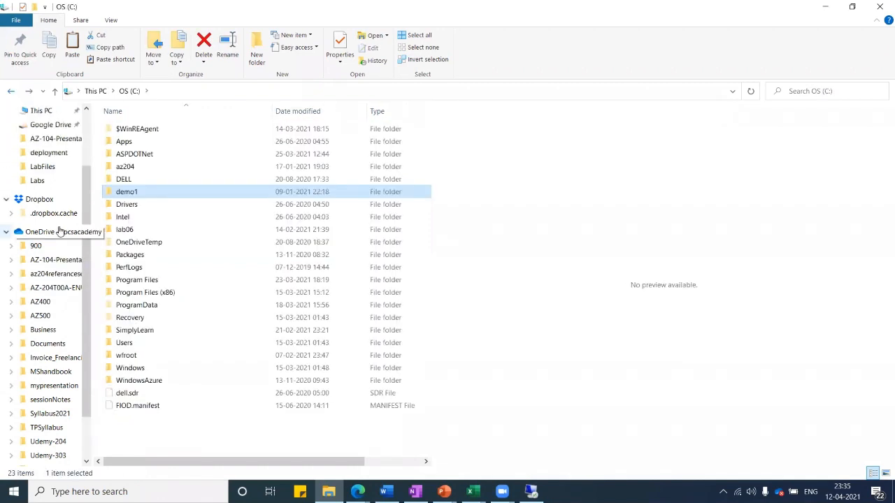
Step: Browse the OneDrive folders AZ500, AZ400, 900 with its AZ500 subfolder, and Udemy-303 for files to transfer
{"action": "scroll", "coordinate": [69, 279], "scroll_direction": "down", "scroll_amount": 2}
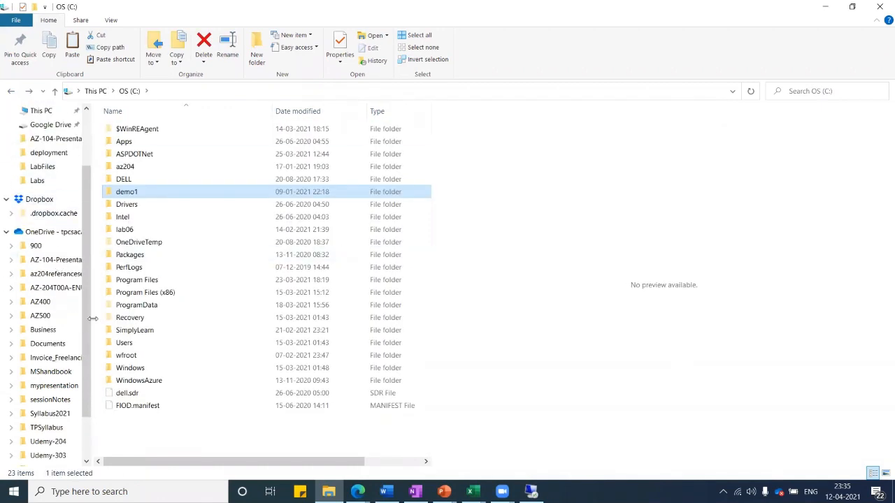
{"action": "left_click", "coordinate": [43, 316]}
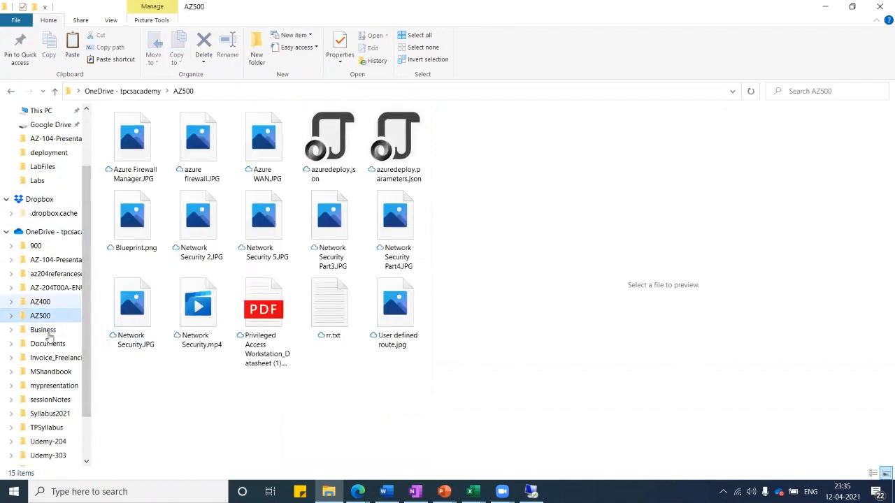
{"action": "left_click", "coordinate": [42, 303]}
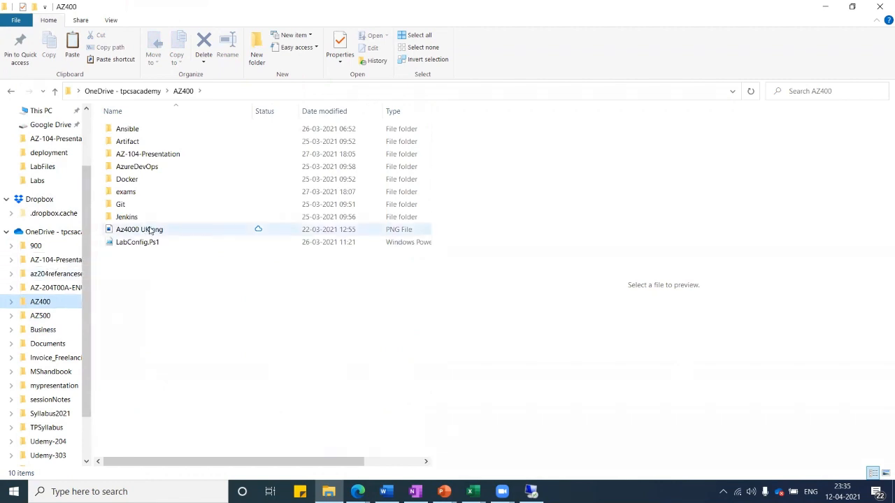
{"action": "left_click", "coordinate": [38, 249]}
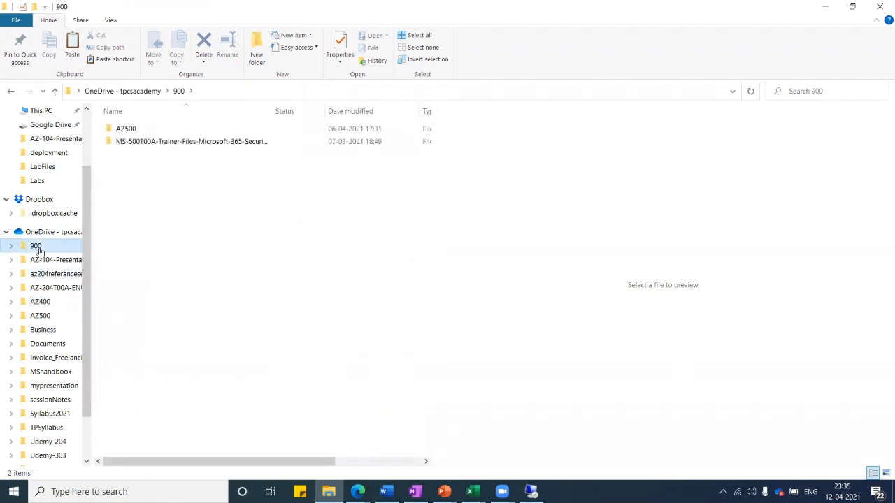
{"action": "double_click", "coordinate": [119, 130]}
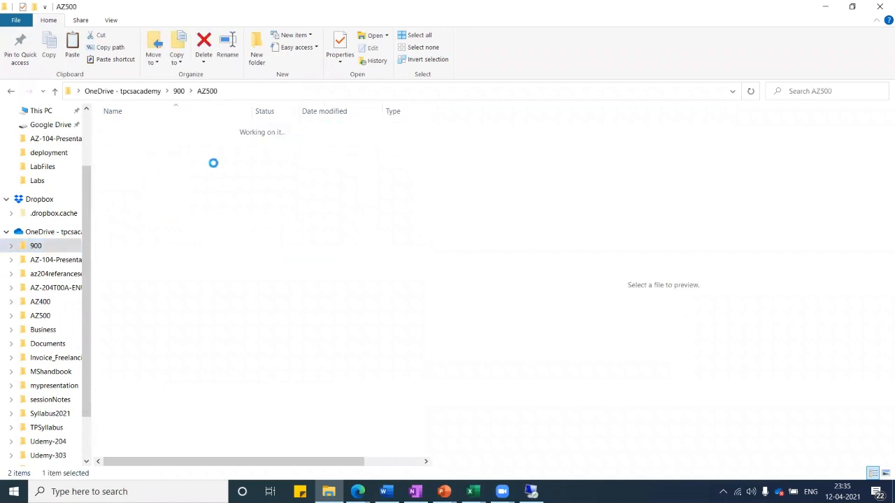
{"action": "scroll", "coordinate": [66, 293], "scroll_direction": "down", "scroll_amount": 2}
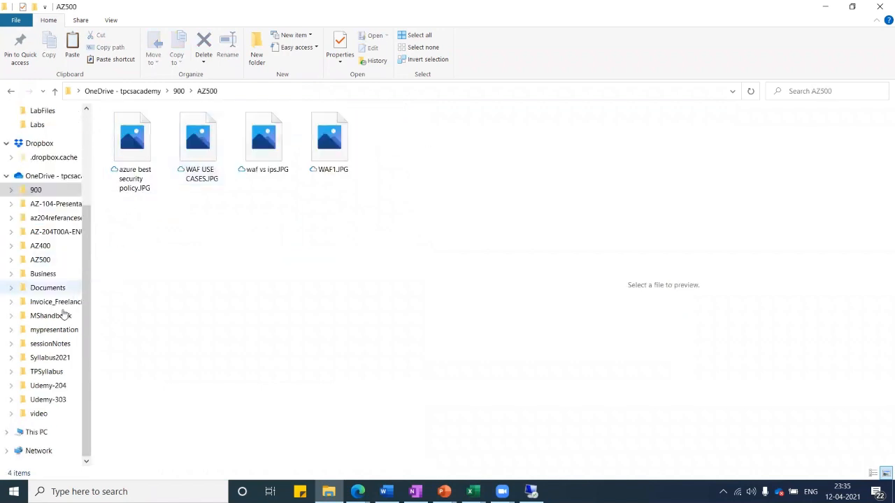
{"action": "left_click", "coordinate": [54, 404]}
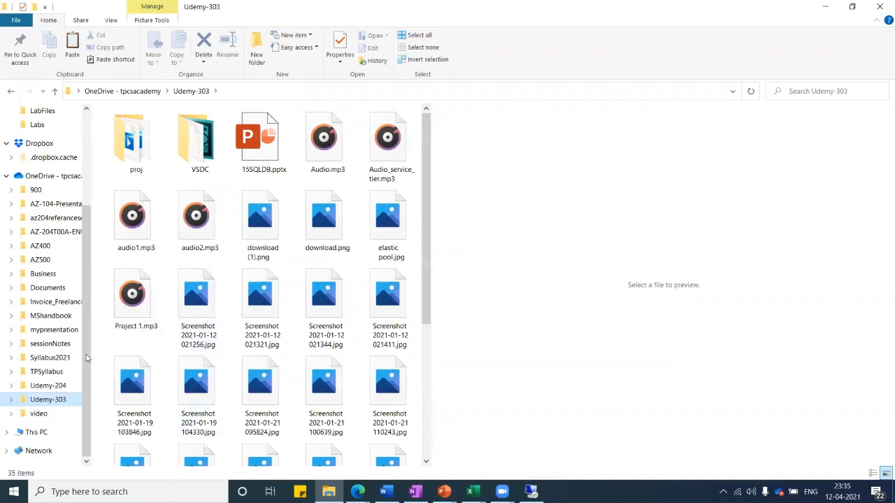
{"action": "left_click", "coordinate": [46, 263]}
Step: Copy all the files in the Docker subfolder of OneDrive's AZ400 folder
{"action": "left_click", "coordinate": [42, 247]}
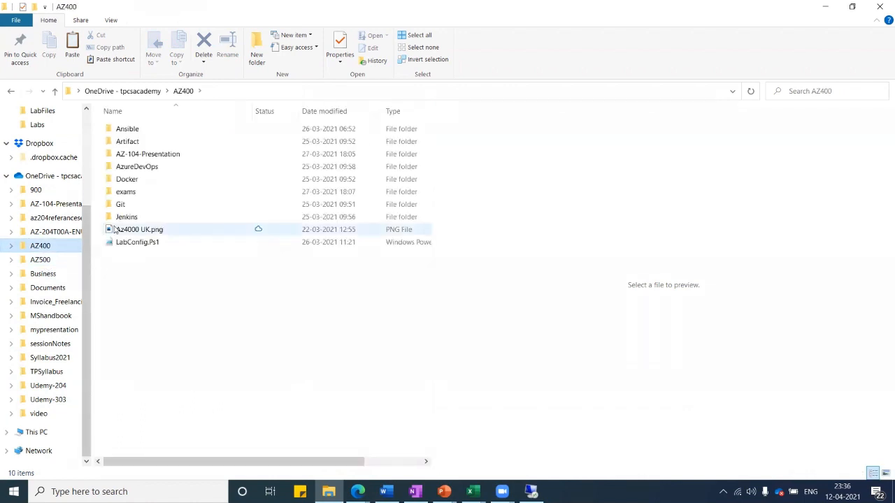
{"action": "double_click", "coordinate": [145, 184]}
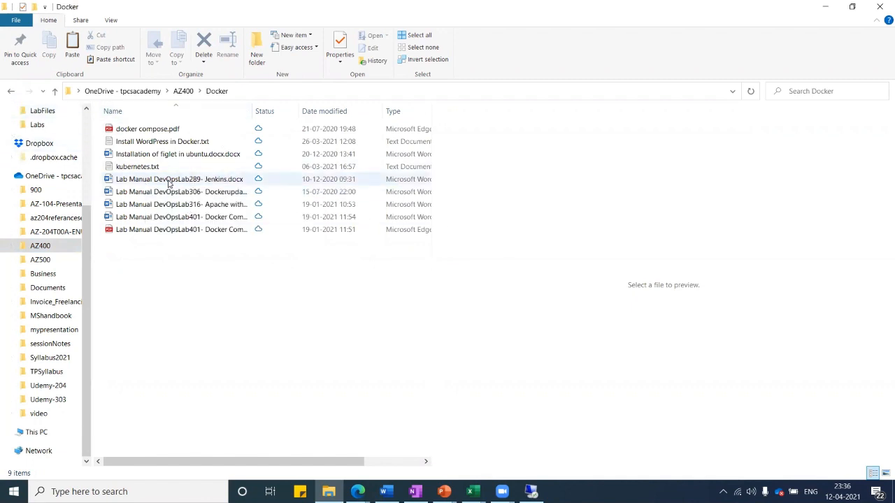
{"action": "key", "text": "ctrl+a"}
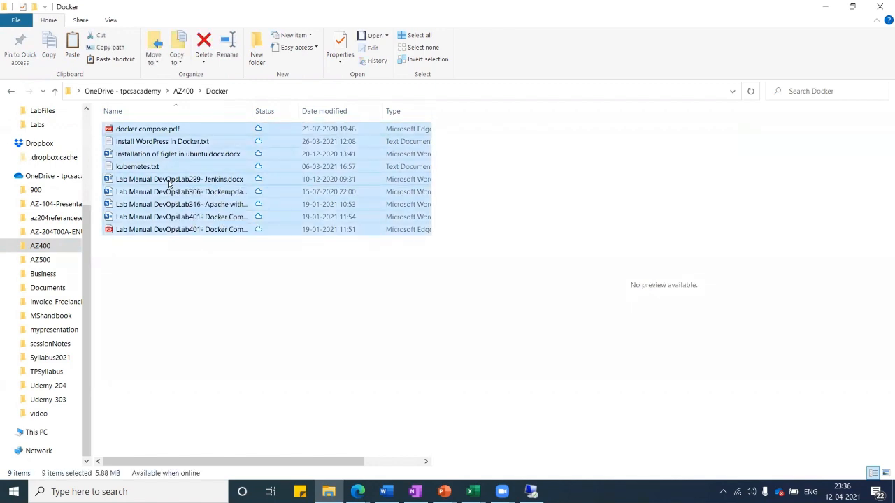
{"action": "right_click", "coordinate": [167, 184]}
{"action": "left_click", "coordinate": [200, 238]}
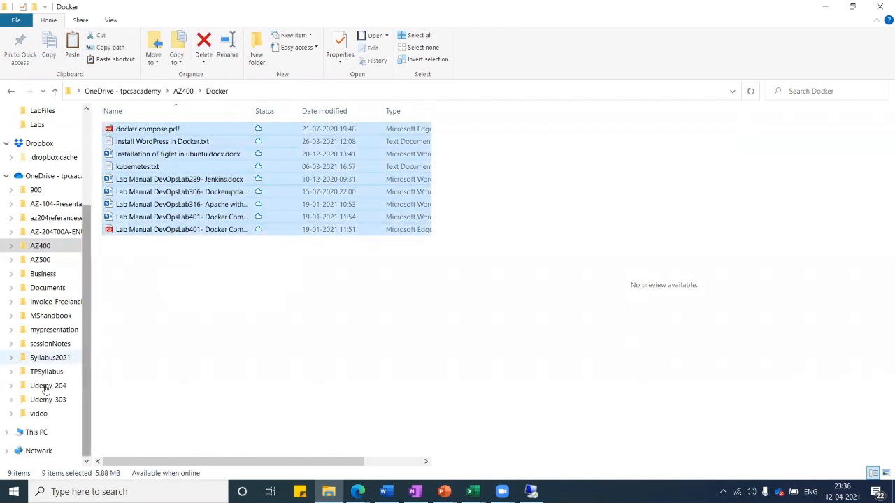
Step: Try to paste the copied Docker files into the Apps folder on the local C: drive, retry, and cancel the copy
{"action": "left_click", "coordinate": [42, 432]}
{"action": "double_click", "coordinate": [177, 288]}
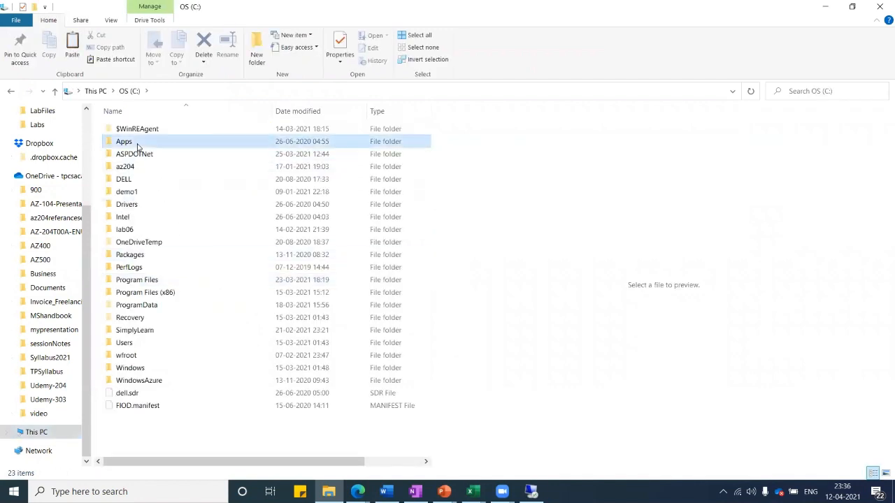
{"action": "double_click", "coordinate": [138, 144]}
{"action": "right_click", "coordinate": [183, 228]}
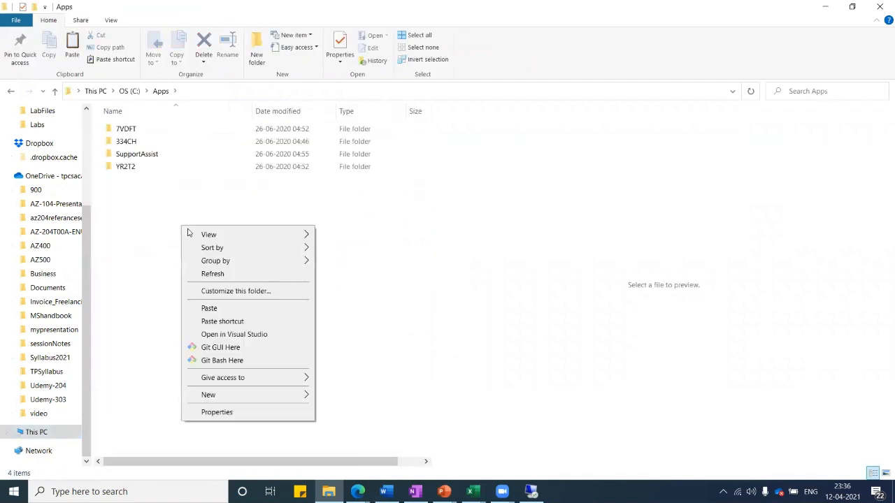
{"action": "left_click", "coordinate": [209, 308]}
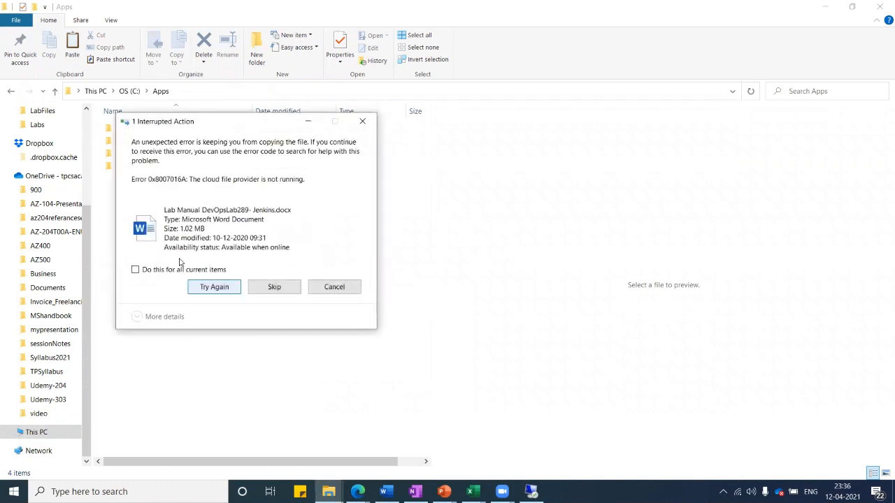
{"action": "key", "text": "Return"}
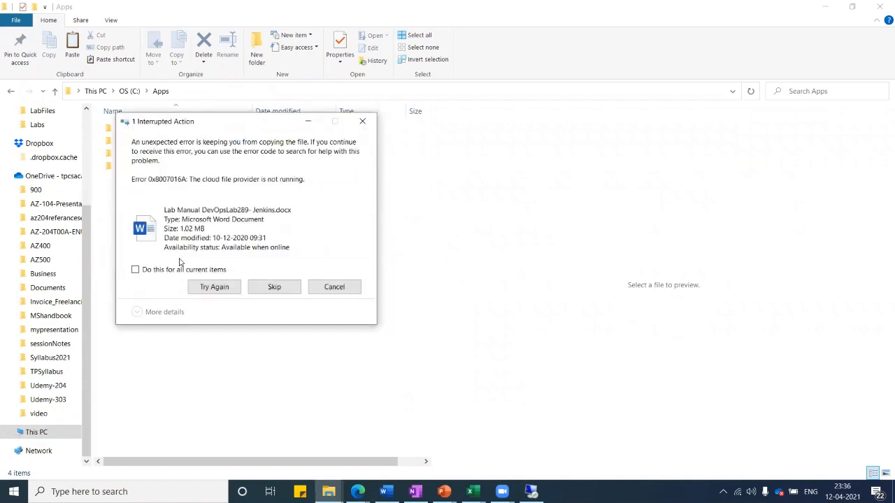
{"action": "key", "text": "Return"}
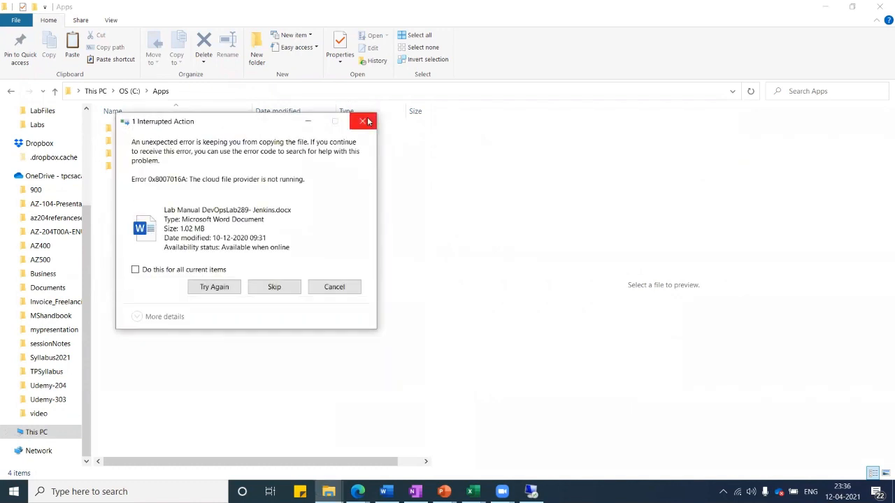
{"action": "left_click", "coordinate": [368, 122]}
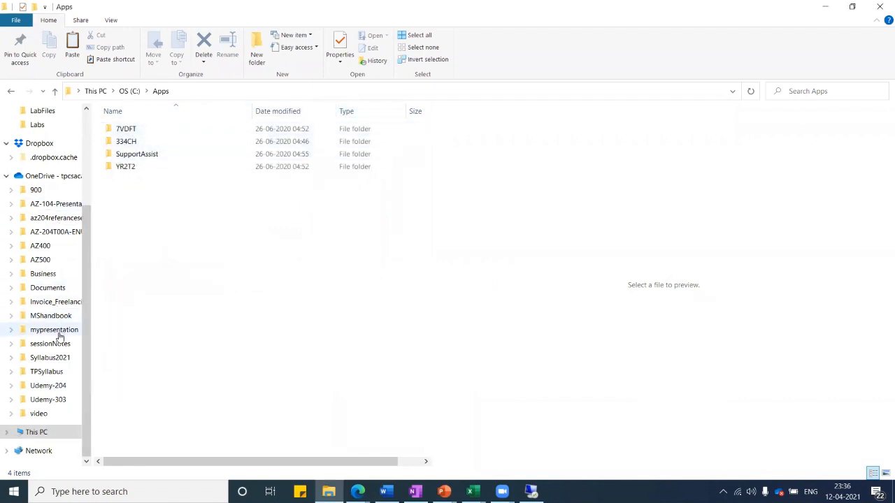
{"action": "right_click", "coordinate": [42, 178]}
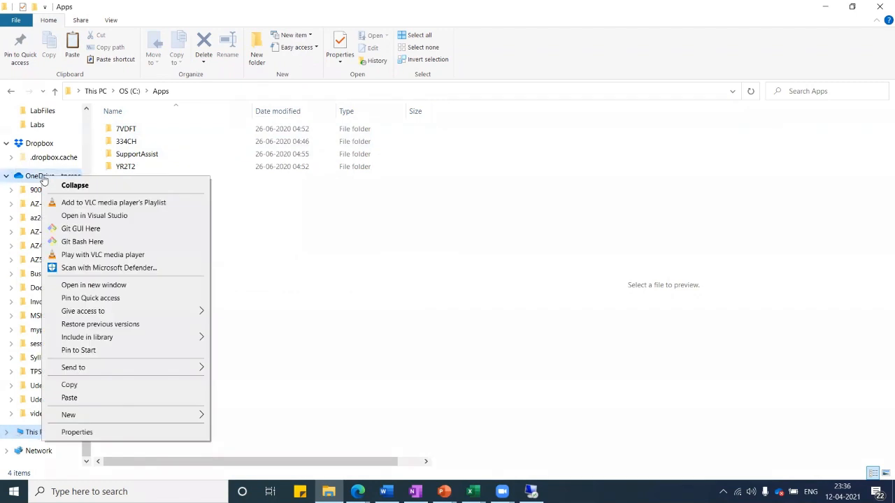
{"action": "left_click", "coordinate": [258, 239]}
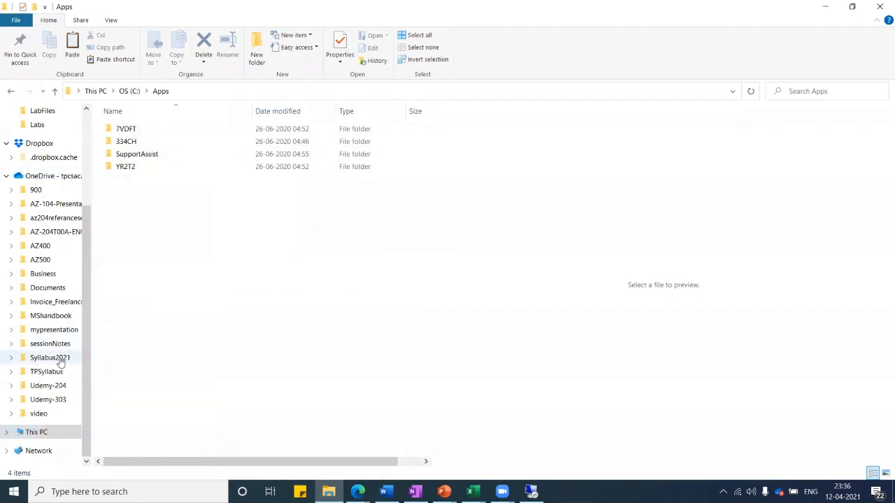
{"action": "left_click", "coordinate": [42, 261]}
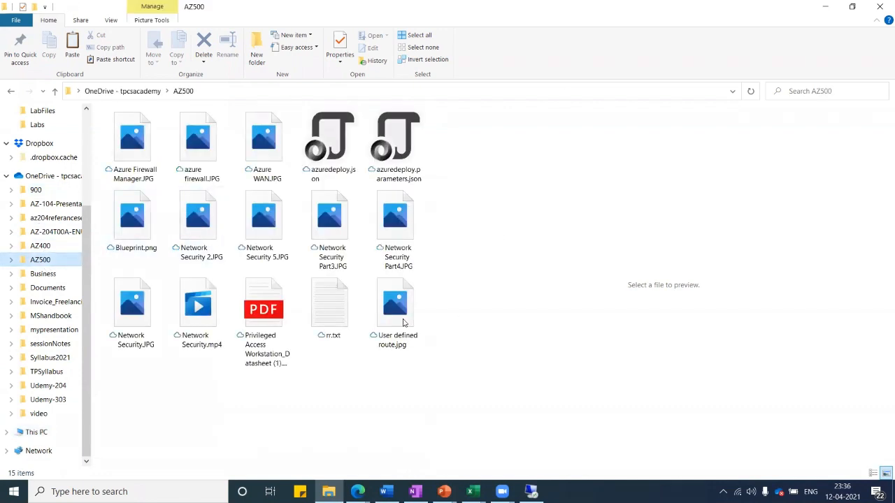
Step: Copy AZ-104 Passleader 421 Questions.pdf from the local Downloads folder and switch to the Remote Desktop window
{"action": "scroll", "coordinate": [58, 174], "scroll_direction": "up", "scroll_amount": 3}
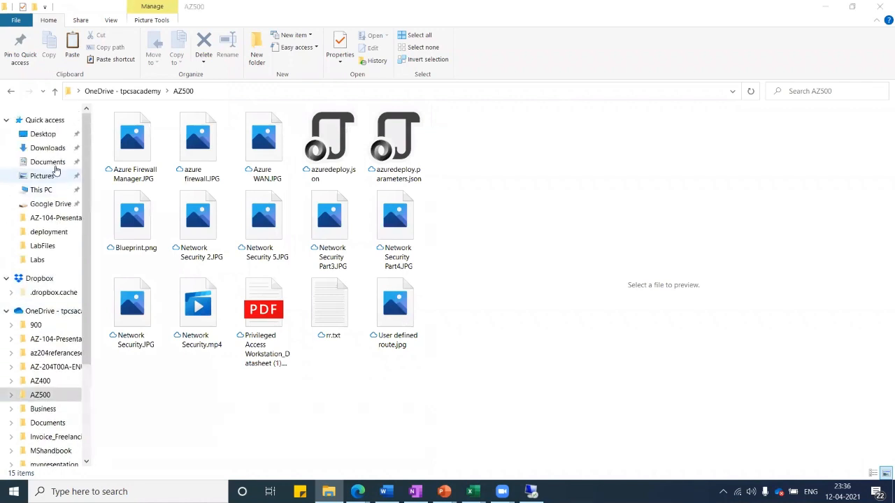
{"action": "left_click", "coordinate": [56, 149]}
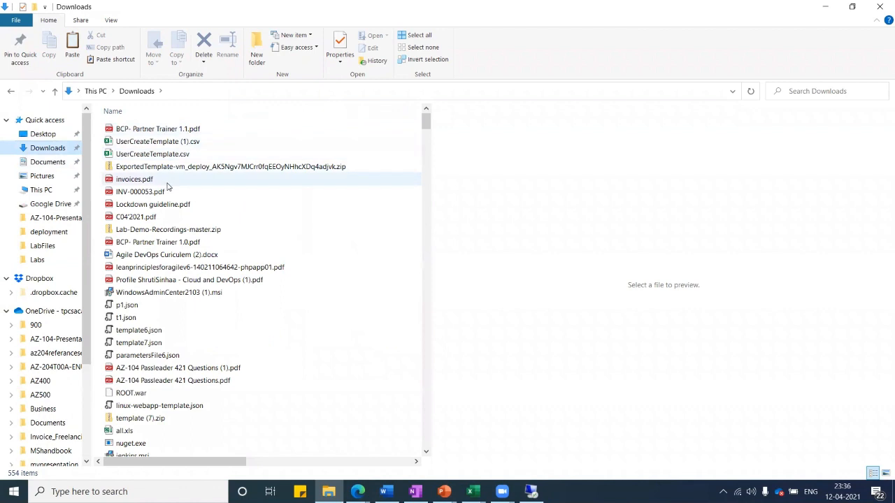
{"action": "scroll", "coordinate": [183, 236], "scroll_direction": "down", "scroll_amount": 3}
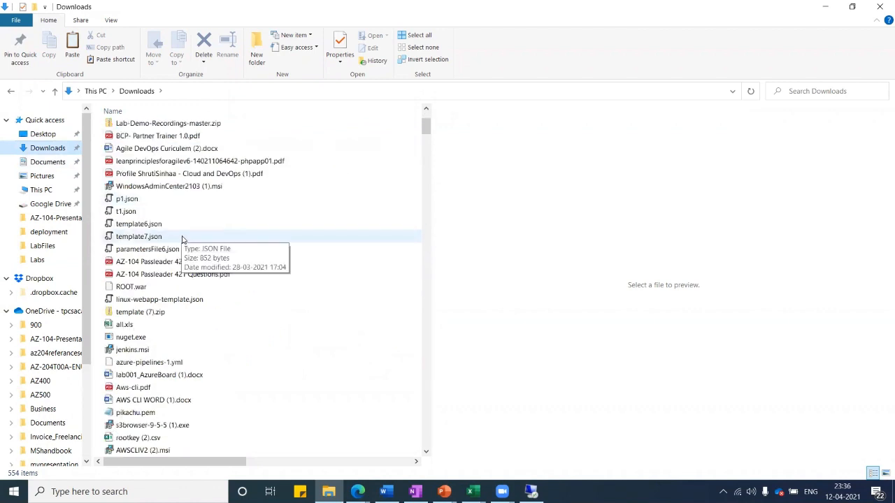
{"action": "scroll", "coordinate": [183, 240], "scroll_direction": "down", "scroll_amount": 2}
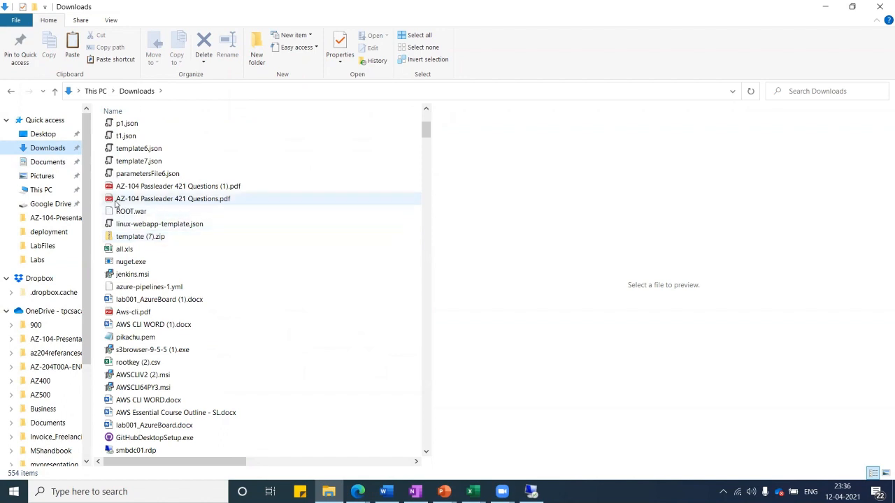
{"action": "left_click", "coordinate": [135, 201]}
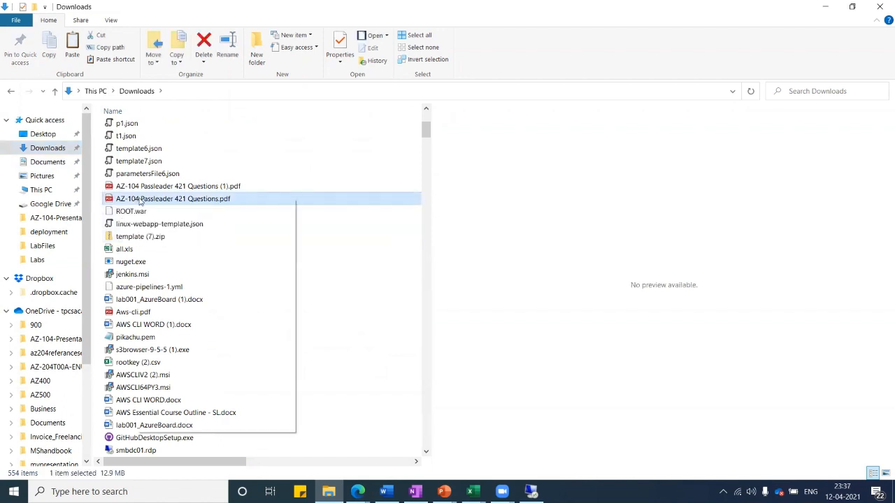
{"action": "right_click", "coordinate": [137, 200]}
{"action": "left_click", "coordinate": [164, 362]}
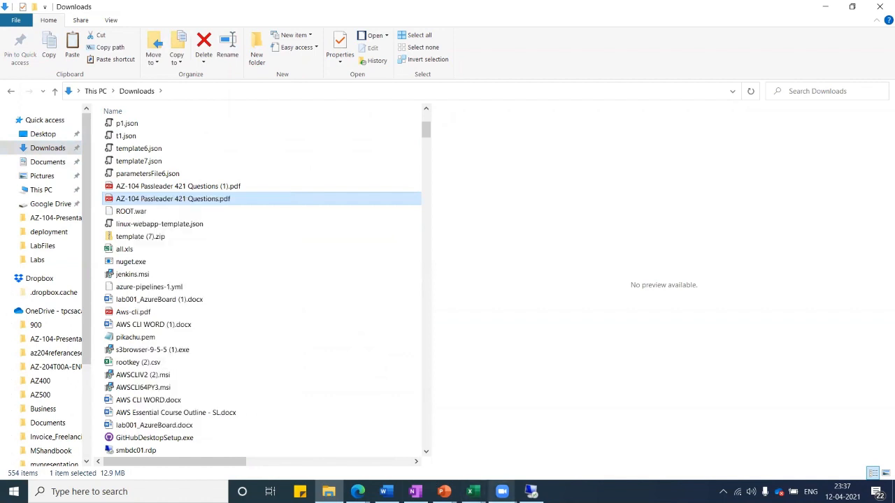
{"action": "left_click", "coordinate": [531, 492]}
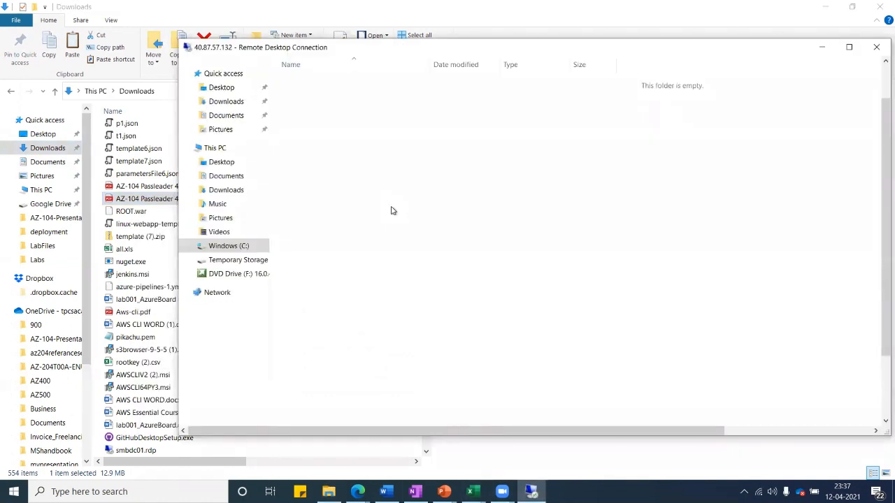
Step: Paste AZ-104 Passleader 421 Questions.pdf into the server's C:\data folder and transfer Aws-cli.pdf there from the local Downloads folder
{"action": "right_click", "coordinate": [391, 210]}
{"action": "left_click", "coordinate": [417, 290]}
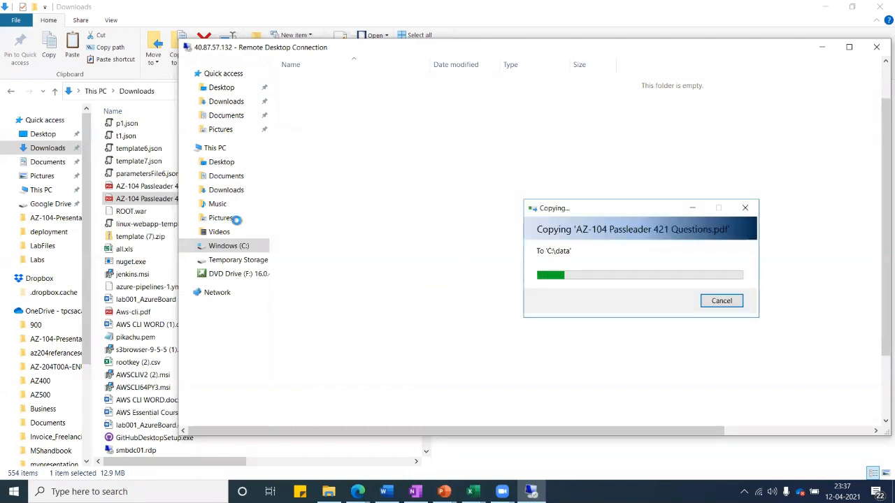
{"action": "left_click", "coordinate": [145, 315]}
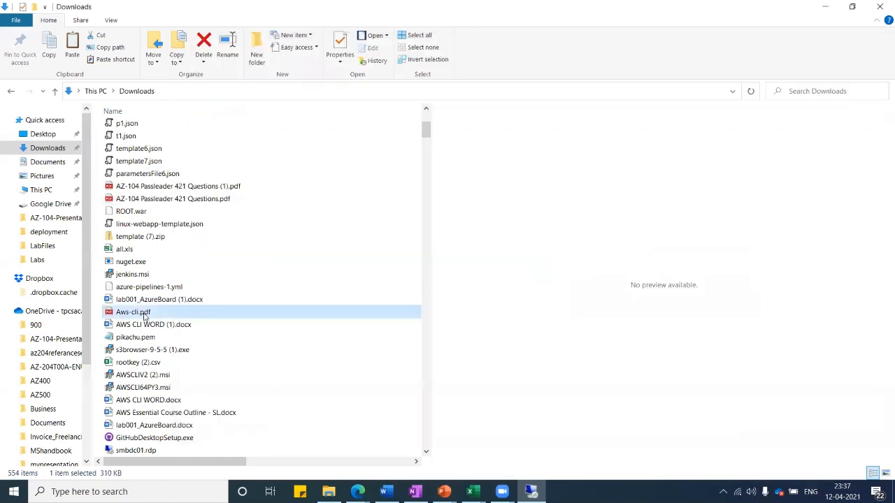
{"action": "right_click", "coordinate": [144, 315]}
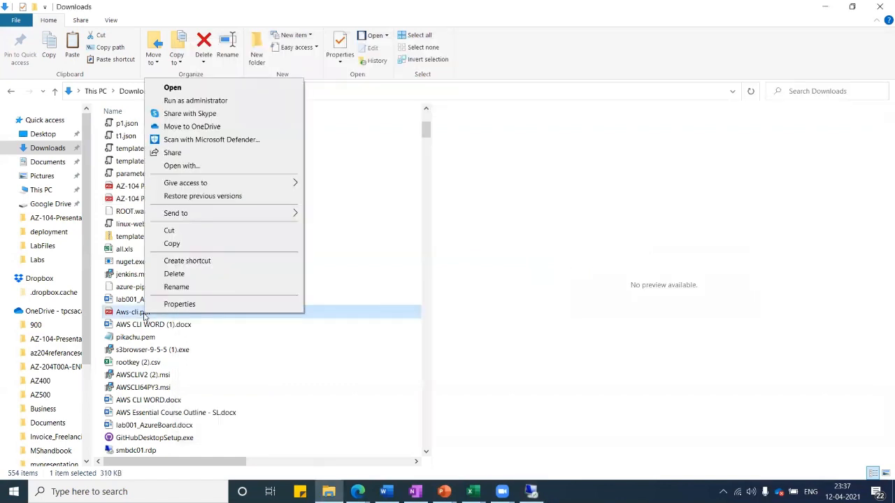
{"action": "left_click", "coordinate": [172, 244]}
{"action": "left_click", "coordinate": [531, 491]}
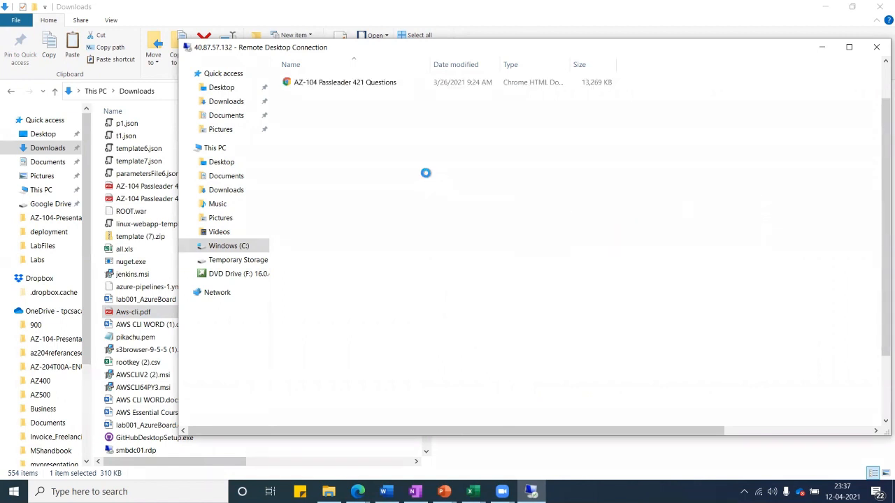
{"action": "right_click", "coordinate": [426, 175]}
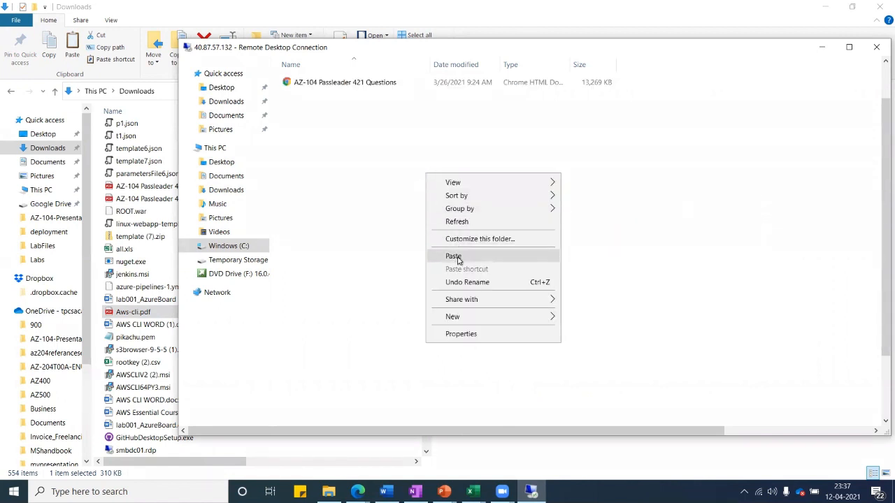
{"action": "left_click", "coordinate": [458, 258]}
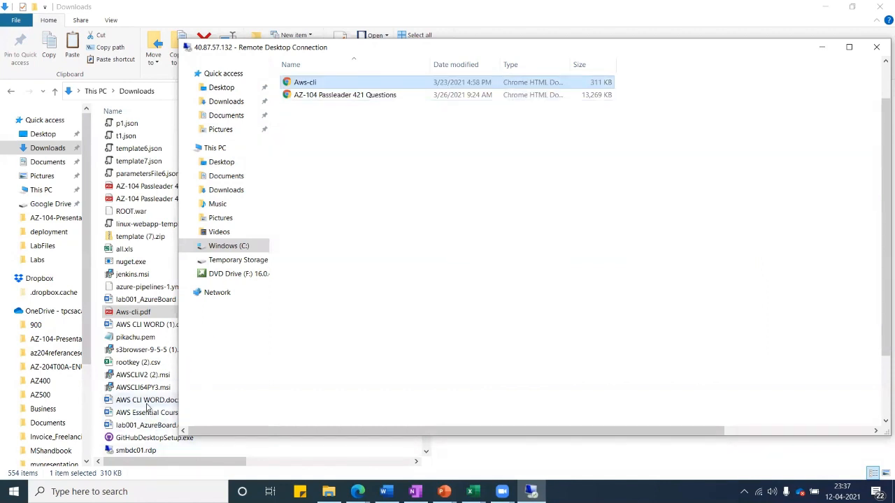
Step: Maximize the remote session and return to the server's browser window with the Employee Data document upload form
{"action": "left_click", "coordinate": [849, 48]}
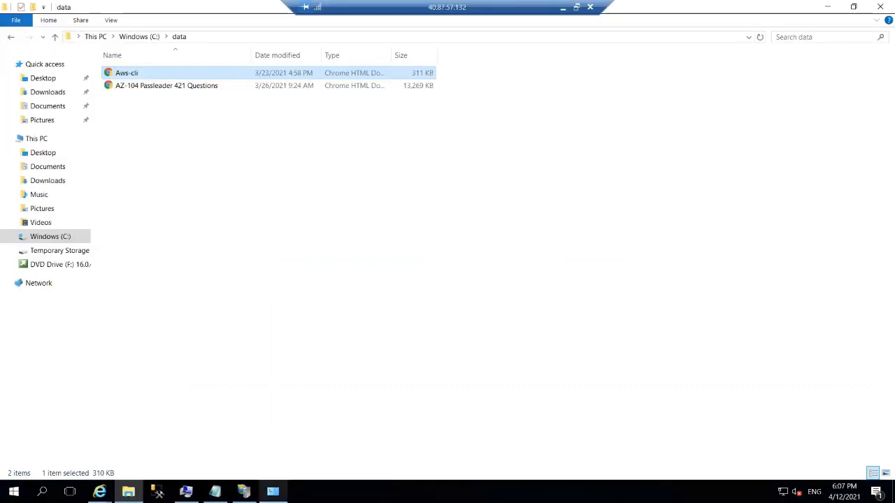
{"action": "mouse_move", "coordinate": [244, 491]}
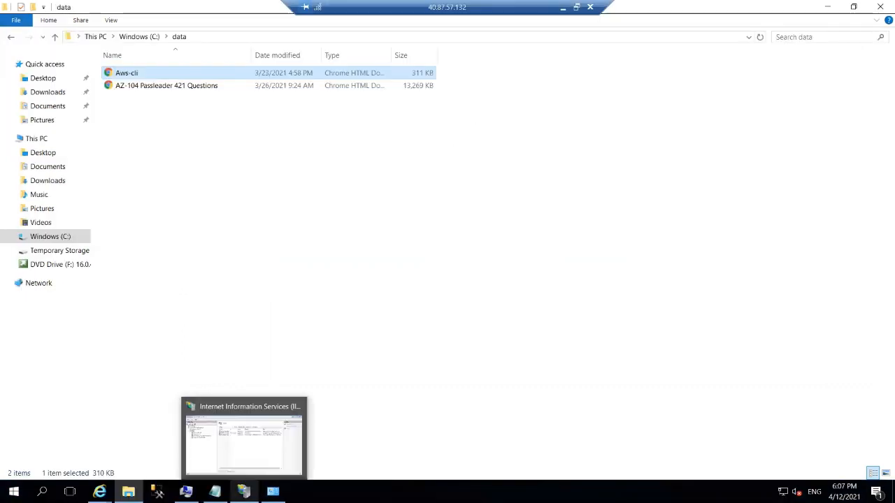
{"action": "left_click", "coordinate": [251, 466]}
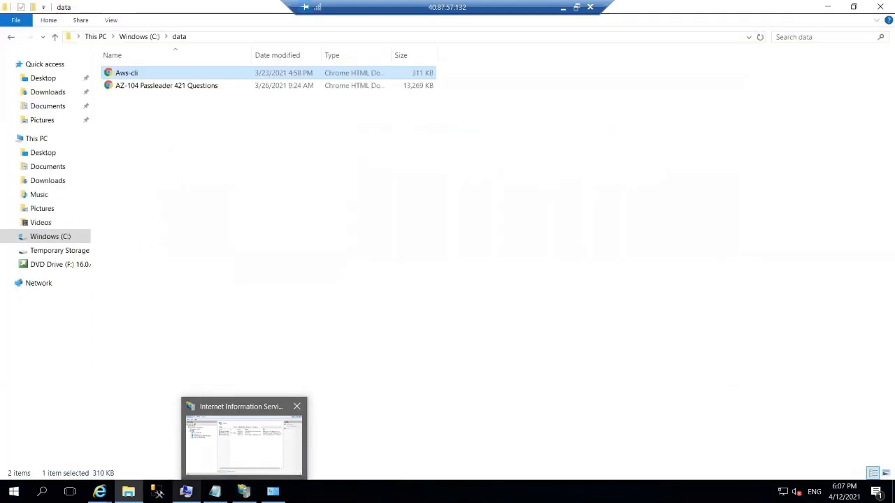
{"action": "mouse_move", "coordinate": [100, 492]}
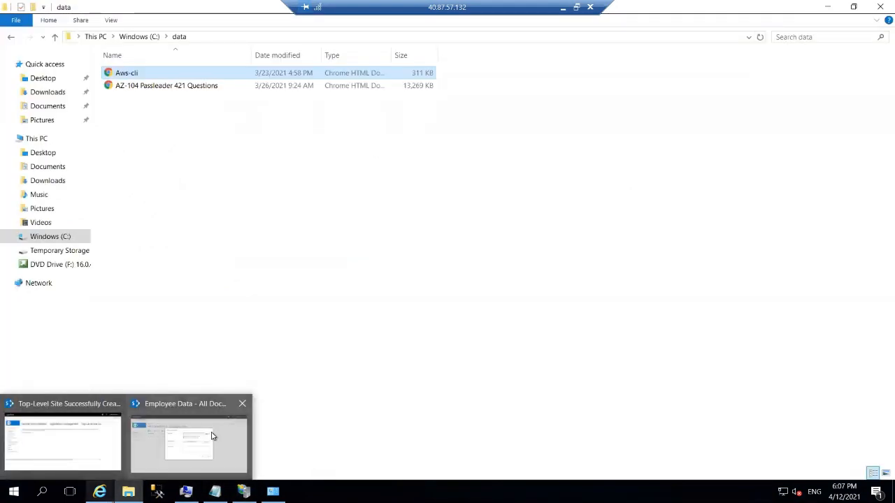
{"action": "left_click", "coordinate": [214, 436]}
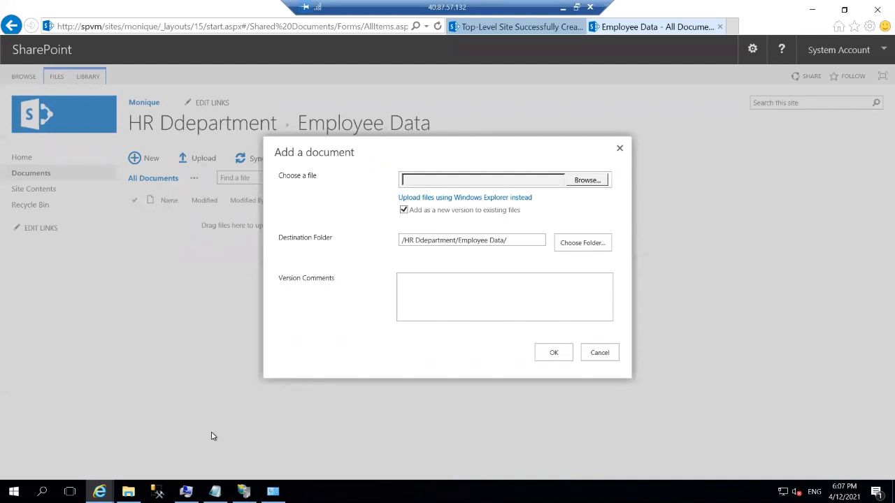
Step: Upload Aws-cli.pdf from C:\data to the Employee Data folder under HR Ddepartment
{"action": "left_click", "coordinate": [579, 181]}
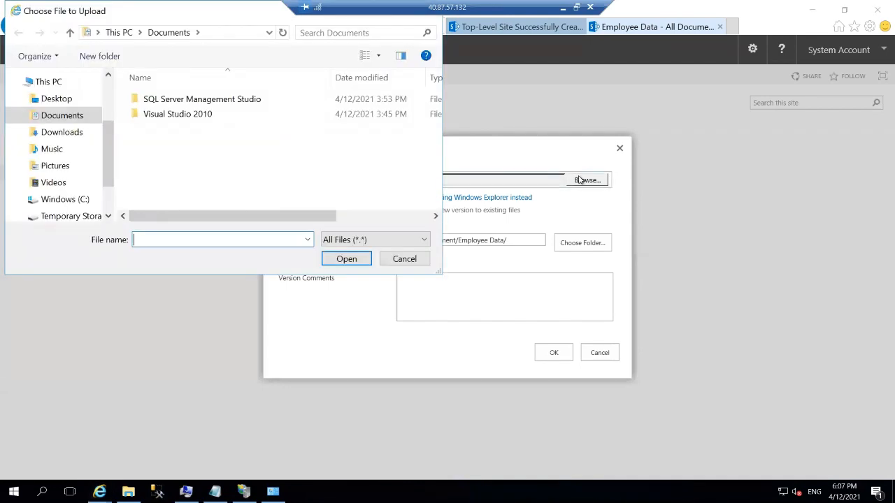
{"action": "left_click", "coordinate": [62, 201]}
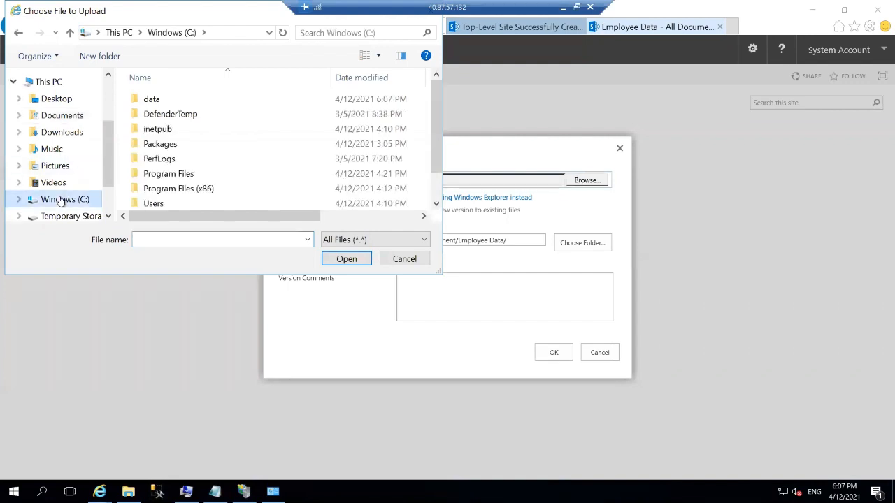
{"action": "left_click", "coordinate": [154, 101]}
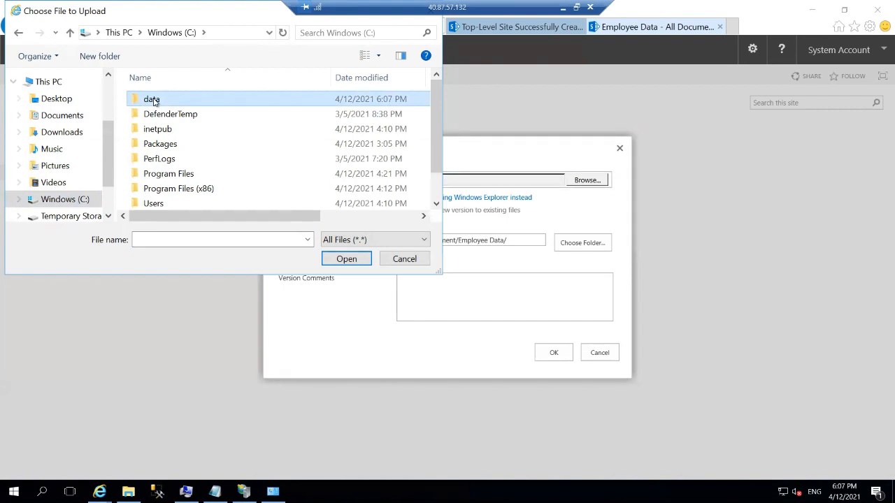
{"action": "left_click", "coordinate": [155, 101]}
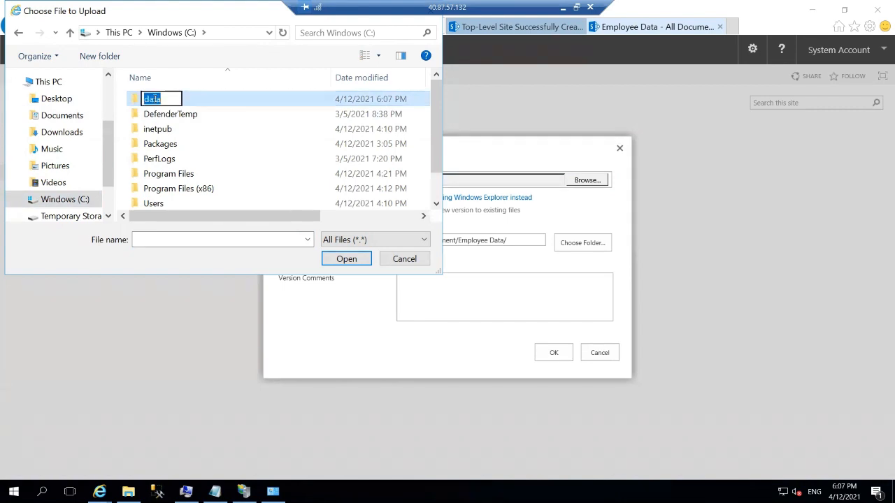
{"action": "left_click", "coordinate": [206, 93]}
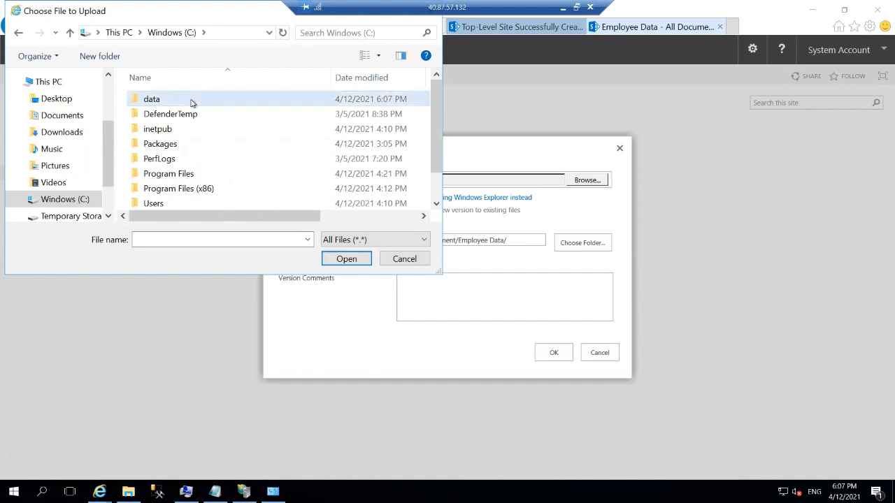
{"action": "double_click", "coordinate": [193, 103]}
{"action": "left_click_drag", "start_coordinate": [190, 100], "coordinate": [158, 168]}
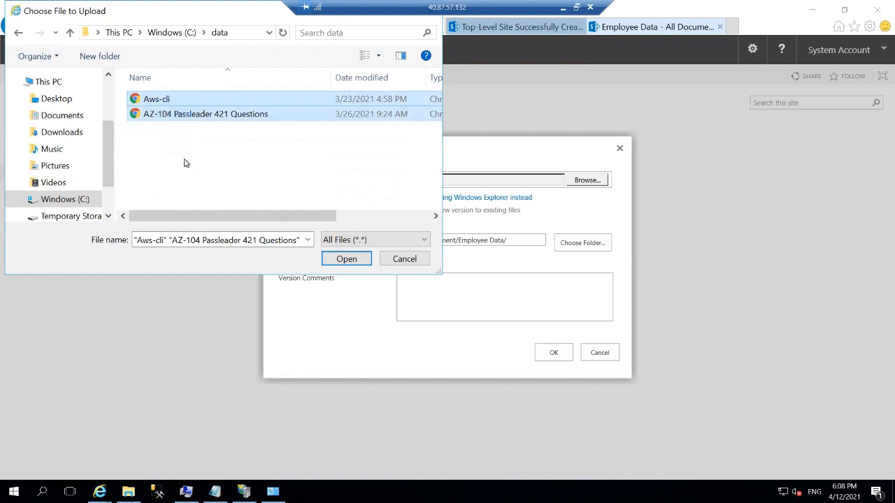
{"action": "left_click", "coordinate": [243, 118]}
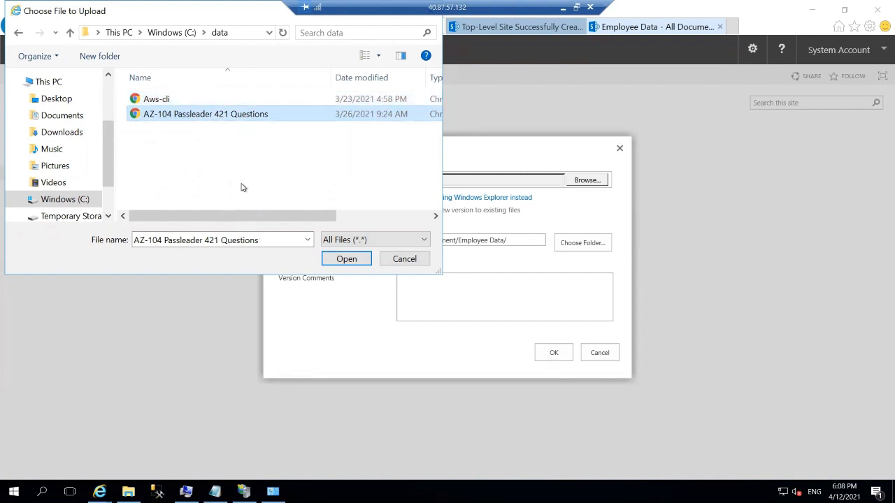
{"action": "left_click", "coordinate": [276, 99]}
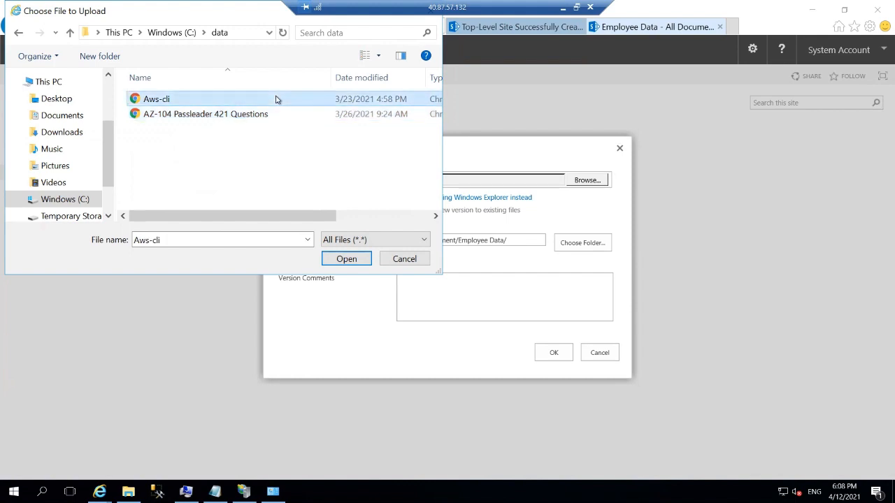
{"action": "left_click", "coordinate": [335, 256]}
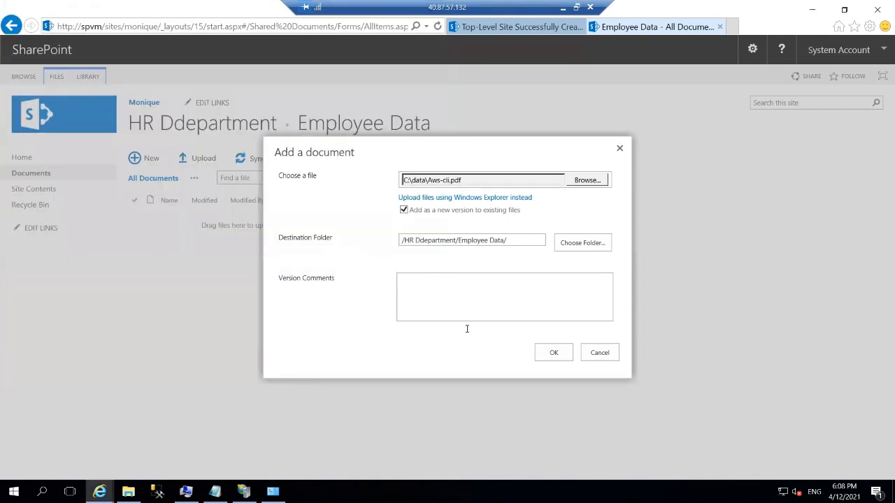
{"action": "left_click", "coordinate": [554, 354]}
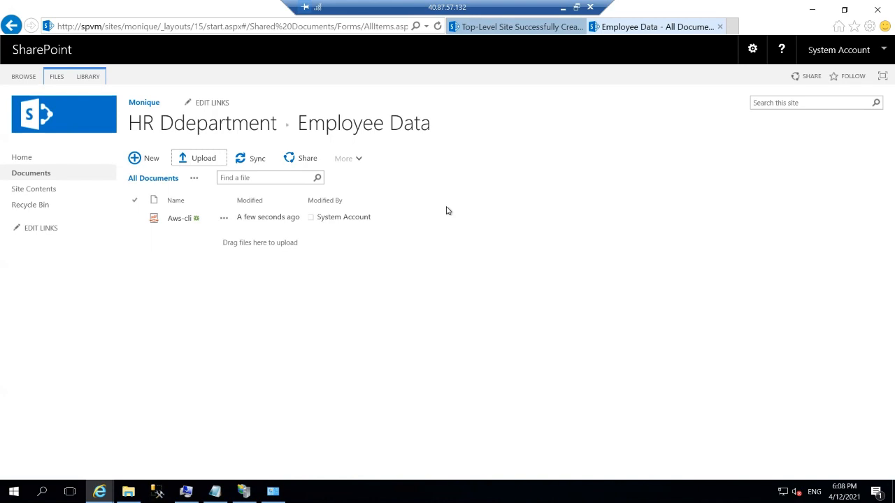
Step: Upload AZ-104 Passleader 421 Questions.pdf from C:\data to the Employee Data folder with a version comment
{"action": "left_click", "coordinate": [149, 160]}
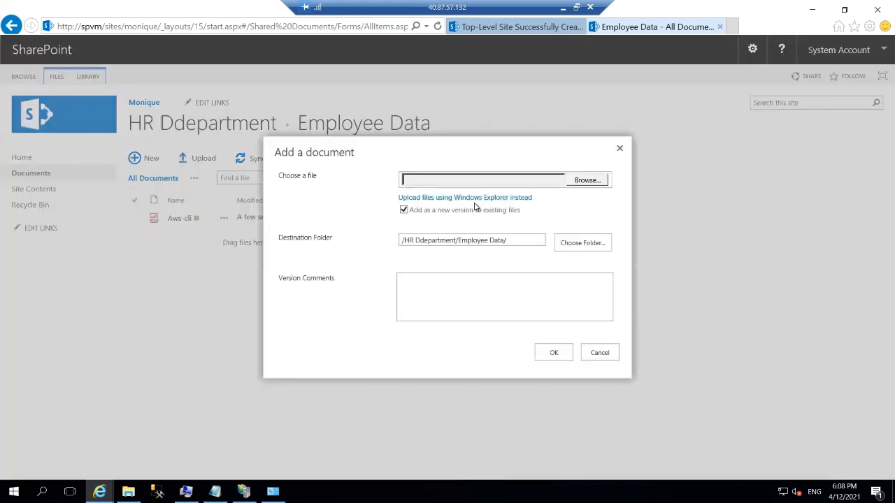
{"action": "left_click", "coordinate": [598, 181]}
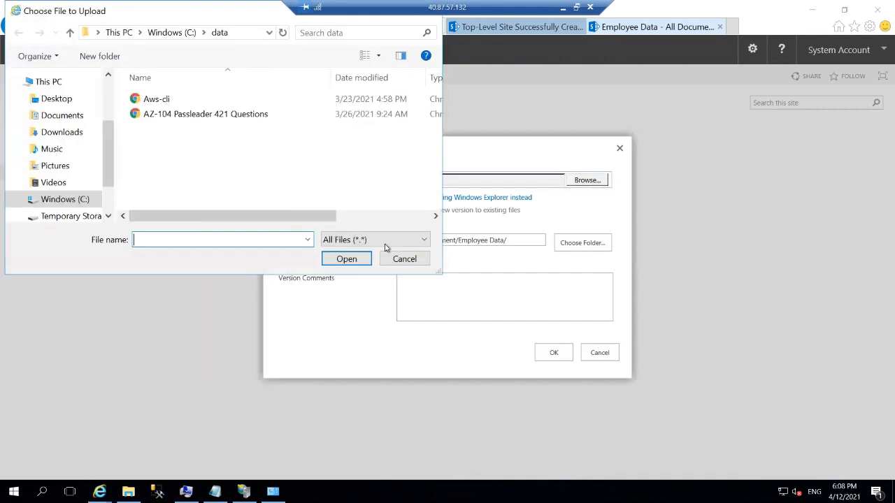
{"action": "left_click", "coordinate": [215, 116]}
{"action": "left_click", "coordinate": [330, 259]}
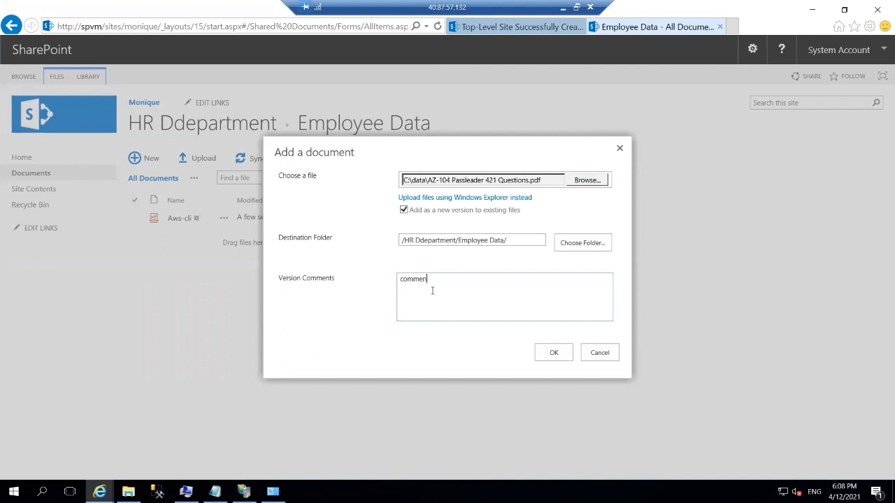
{"action": "left_click", "coordinate": [555, 354]}
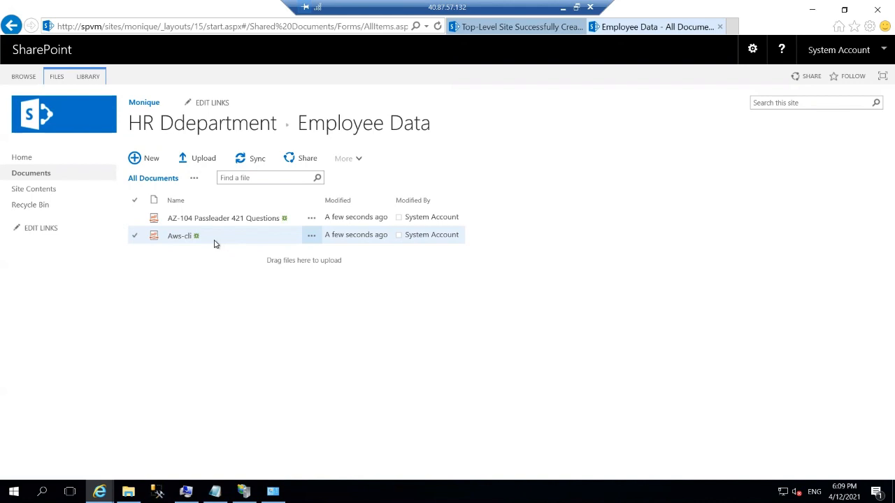
Step: Go to the top level of the Documents library and try to edit the library in SharePoint Designer
{"action": "left_click", "coordinate": [34, 176]}
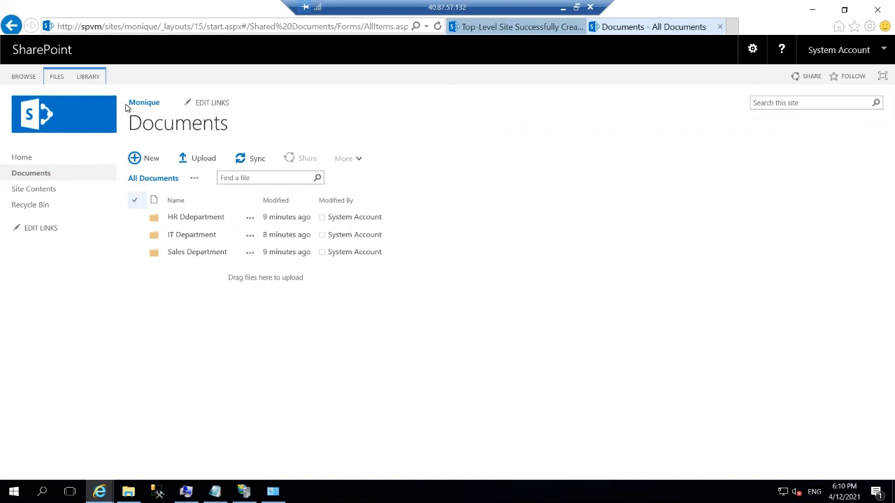
{"action": "left_click", "coordinate": [96, 77]}
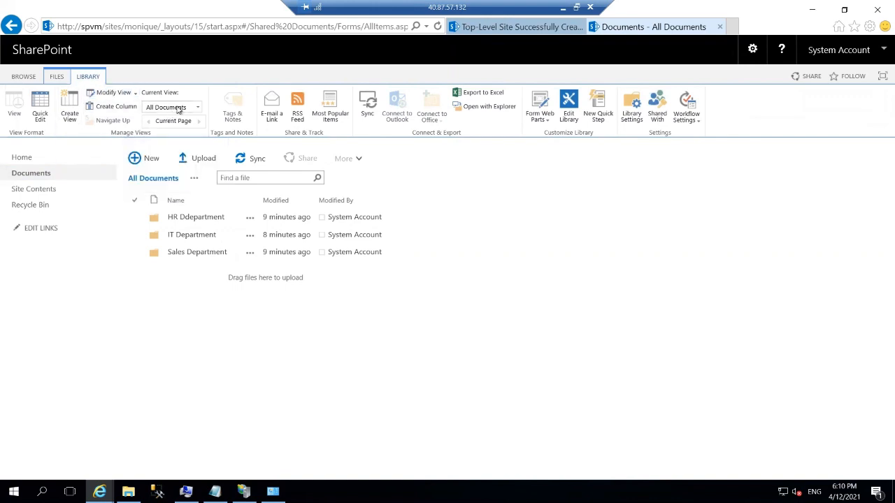
{"action": "left_click", "coordinate": [185, 108]}
{"action": "left_click", "coordinate": [570, 105]}
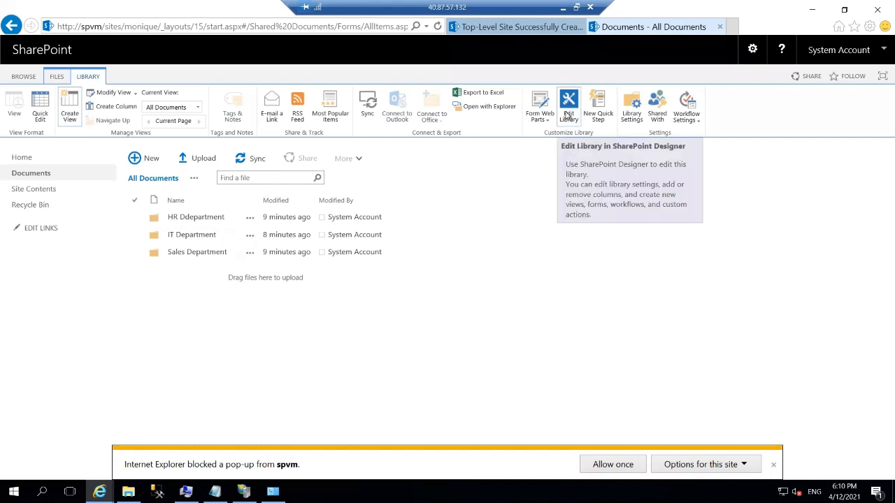
{"action": "left_click", "coordinate": [568, 117]}
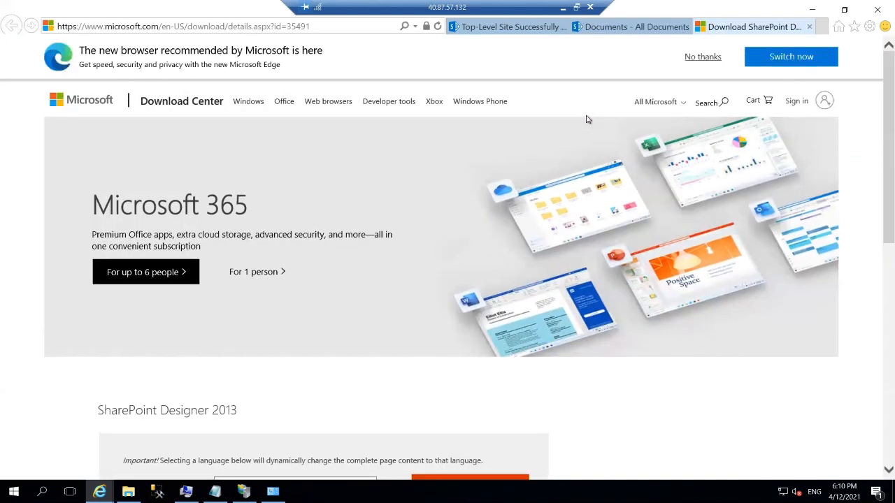
Step: Return to the Documents library page and open its library settings
{"action": "left_click", "coordinate": [644, 28]}
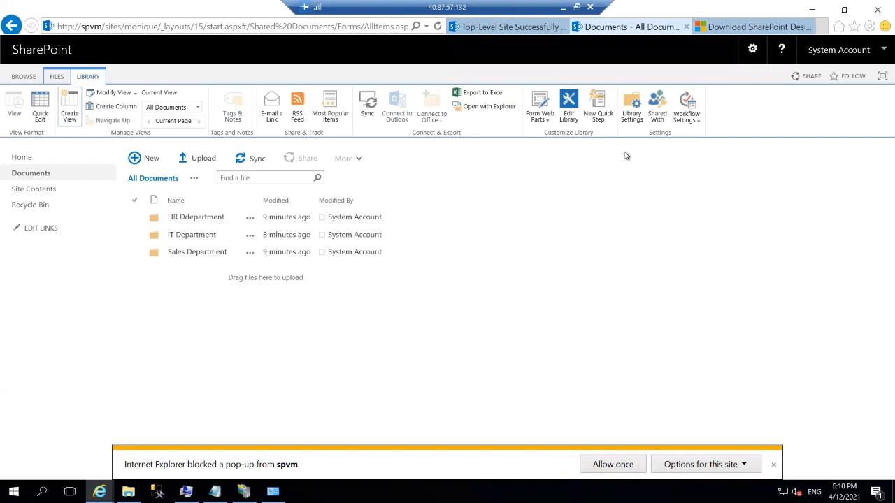
{"action": "left_click", "coordinate": [632, 113]}
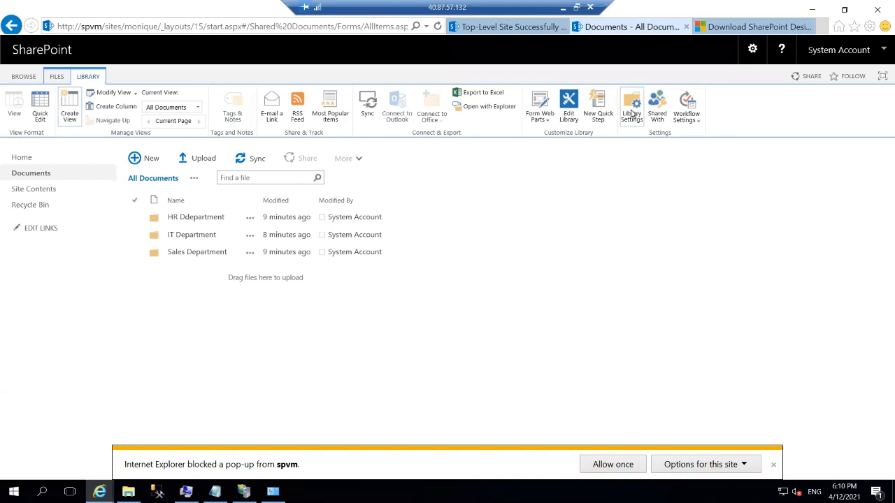